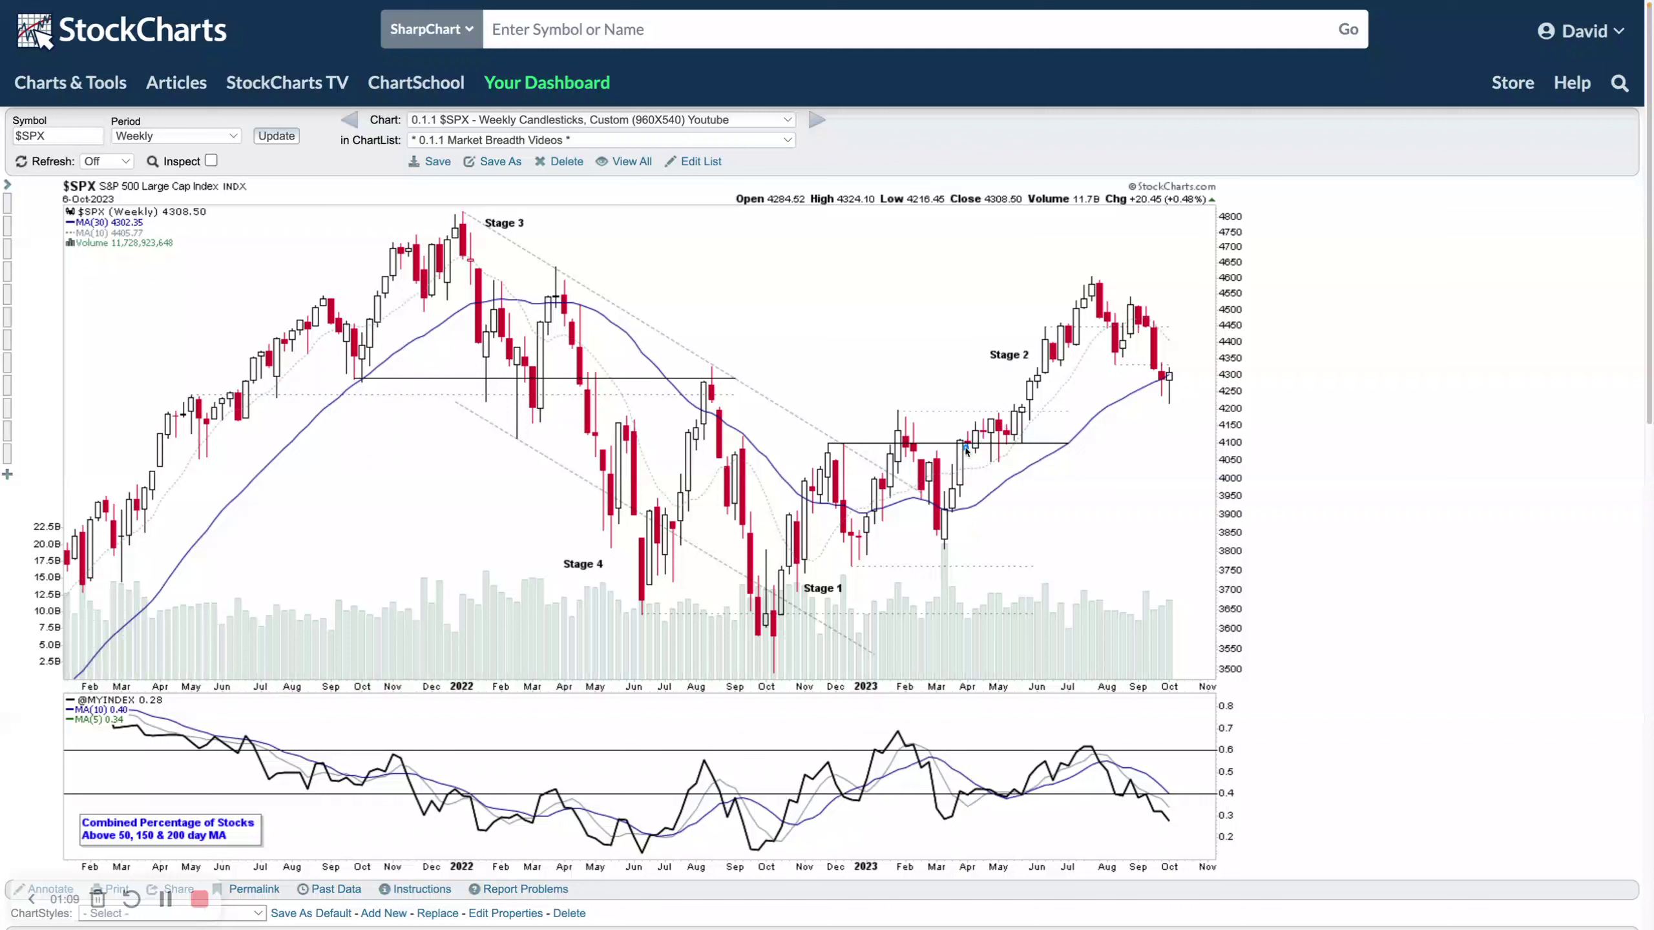
# Mark the spring 2023 price and breadth on the weekly S&P 500 chart, underline the breadth label, and trace the breadth decline since July
pyautogui.moveTo(960, 445); pyautogui.dragTo(960, 658)
pyautogui.moveTo(1028, 406); pyautogui.dragTo(1029, 694)
pyautogui.moveTo(117, 843); pyautogui.dragTo(184, 844)
pyautogui.moveTo(146, 707); pyautogui.dragTo(164, 712)
pyautogui.moveTo(1231, 817); pyautogui.dragTo(1142, 816)
pyautogui.moveTo(1227, 816); pyautogui.dragTo(1132, 816)
pyautogui.moveTo(1093, 742); pyautogui.dragTo(1173, 822)
# Invert the weekly S&P 500 chart by changing the symbol to -$SPX
pyautogui.click(20, 136)
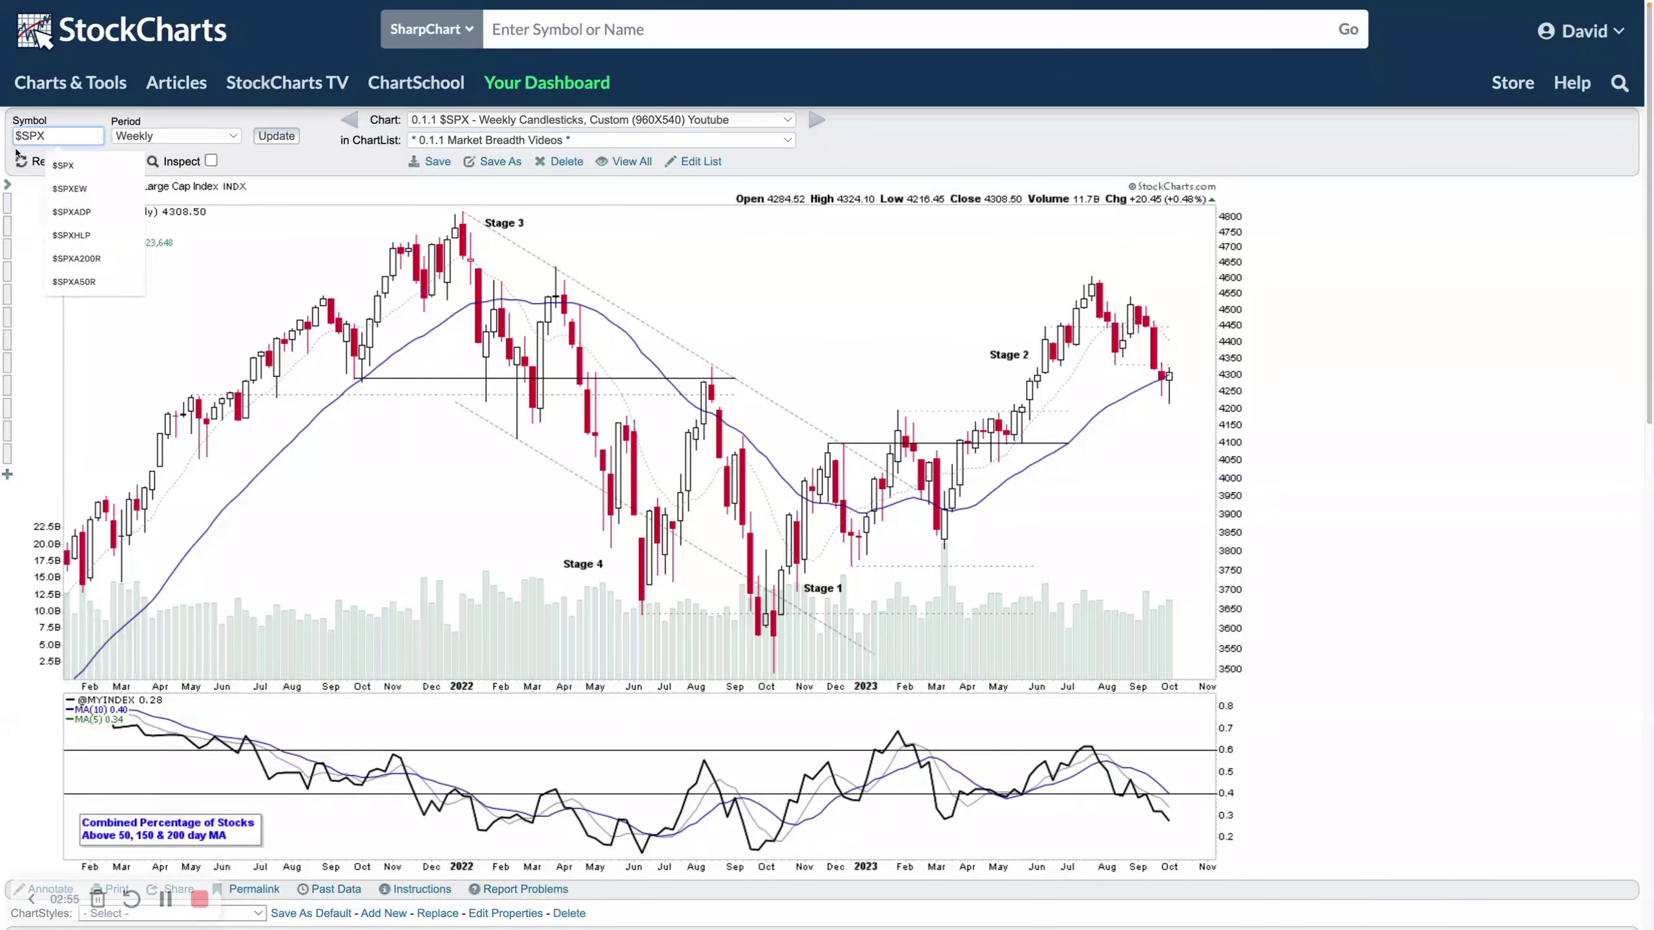
pyautogui.write('-')
pyautogui.press('Return')
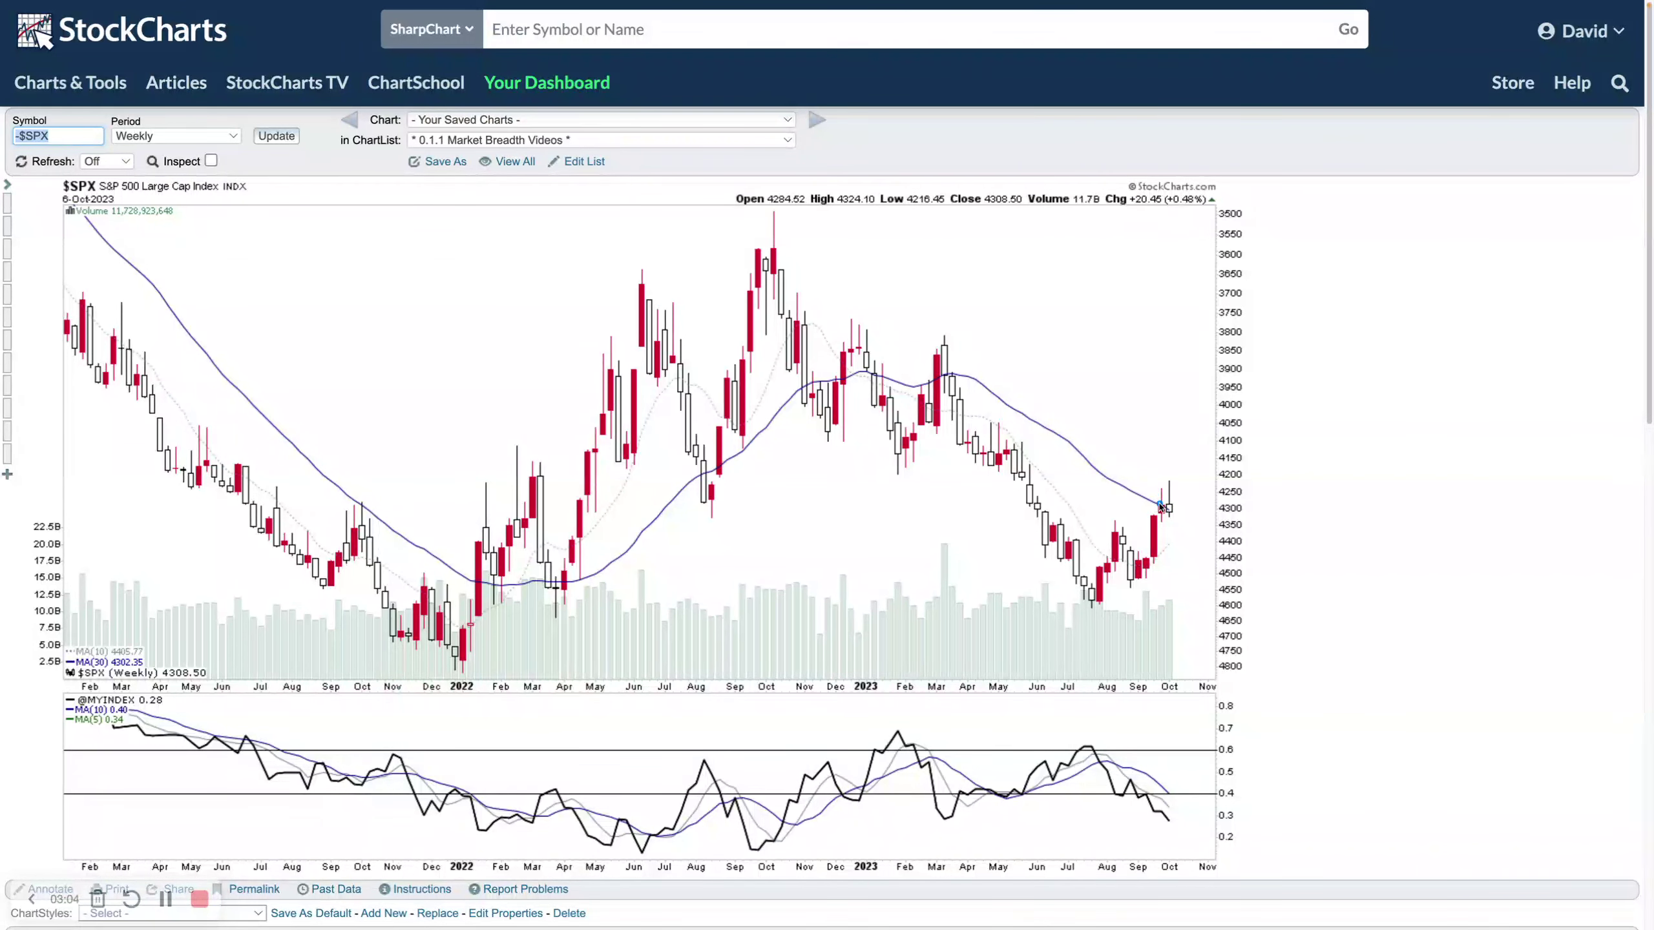
# Sketch a projected path on the inverted chart from the latest candle, down in a W shape and then up to about 4000
pyautogui.moveTo(1159, 507)
pyautogui.mouseDown()
pyautogui.moveTo(1153, 521)
pyautogui.moveTo(1169, 502)
pyautogui.mouseUp()
pyautogui.moveTo(1172, 519); pyautogui.dragTo(1180, 540)
pyautogui.moveTo(1180, 541)
pyautogui.mouseDown()
pyautogui.moveTo(1195, 546)
pyautogui.moveTo(1218, 503)
pyautogui.moveTo(1245, 557)
pyautogui.moveTo(1298, 394)
pyautogui.mouseUp()
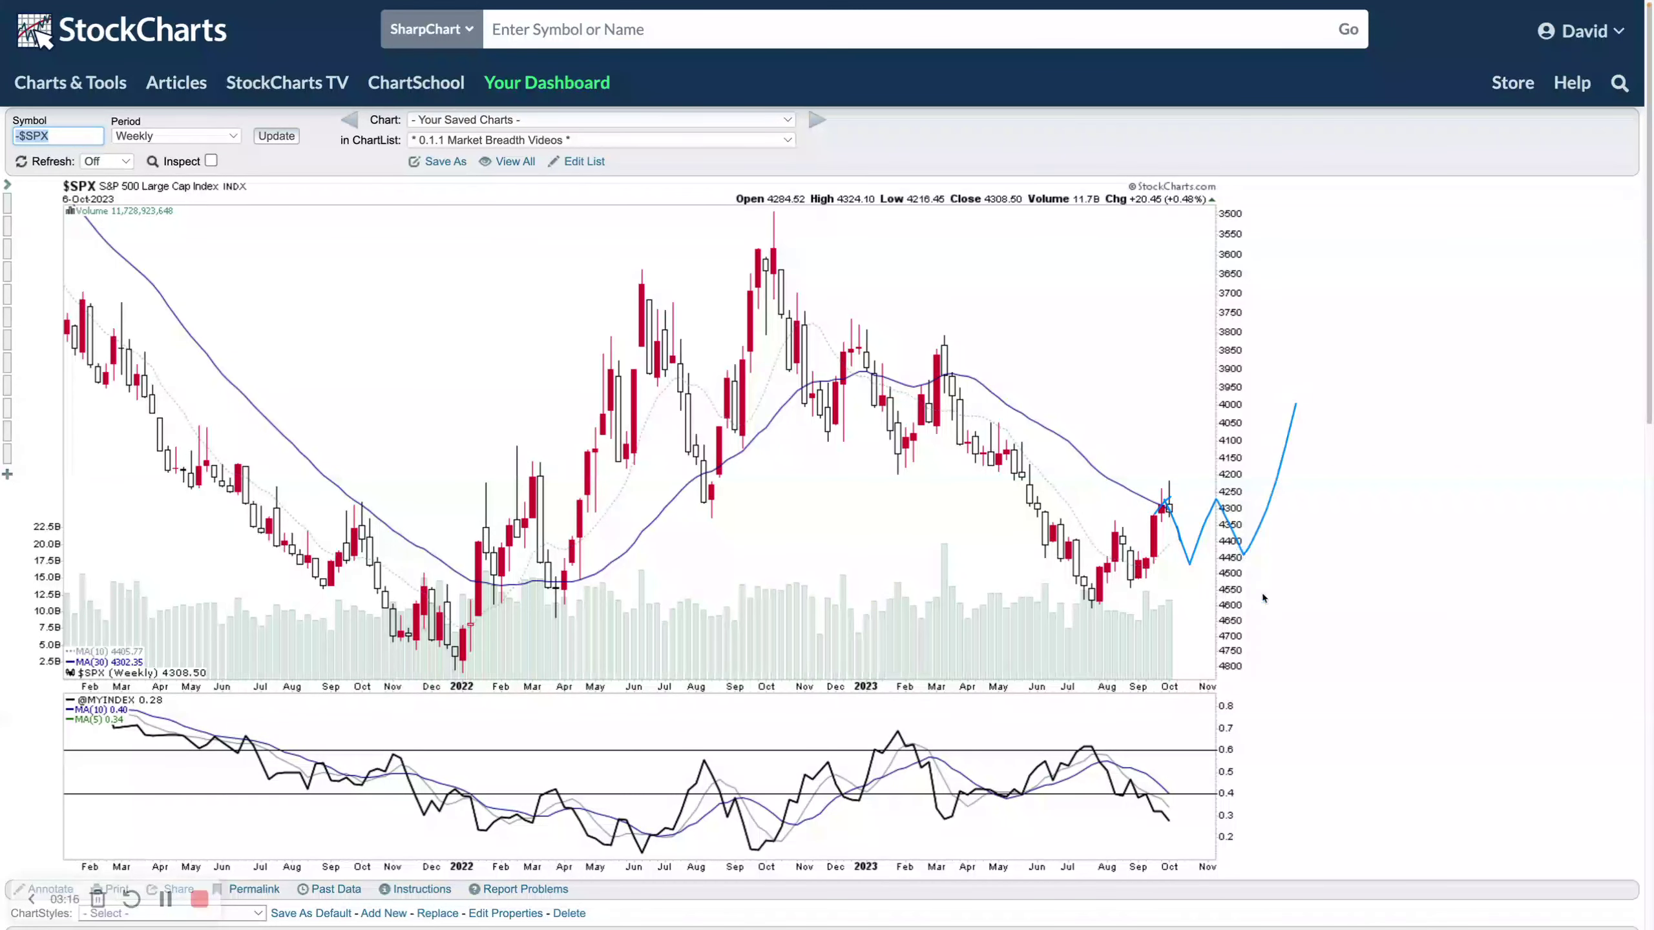
# Restore the chart symbol to $SPX and sketch a bounce from the latest weekly candle to about 4400
pyautogui.press('Return')
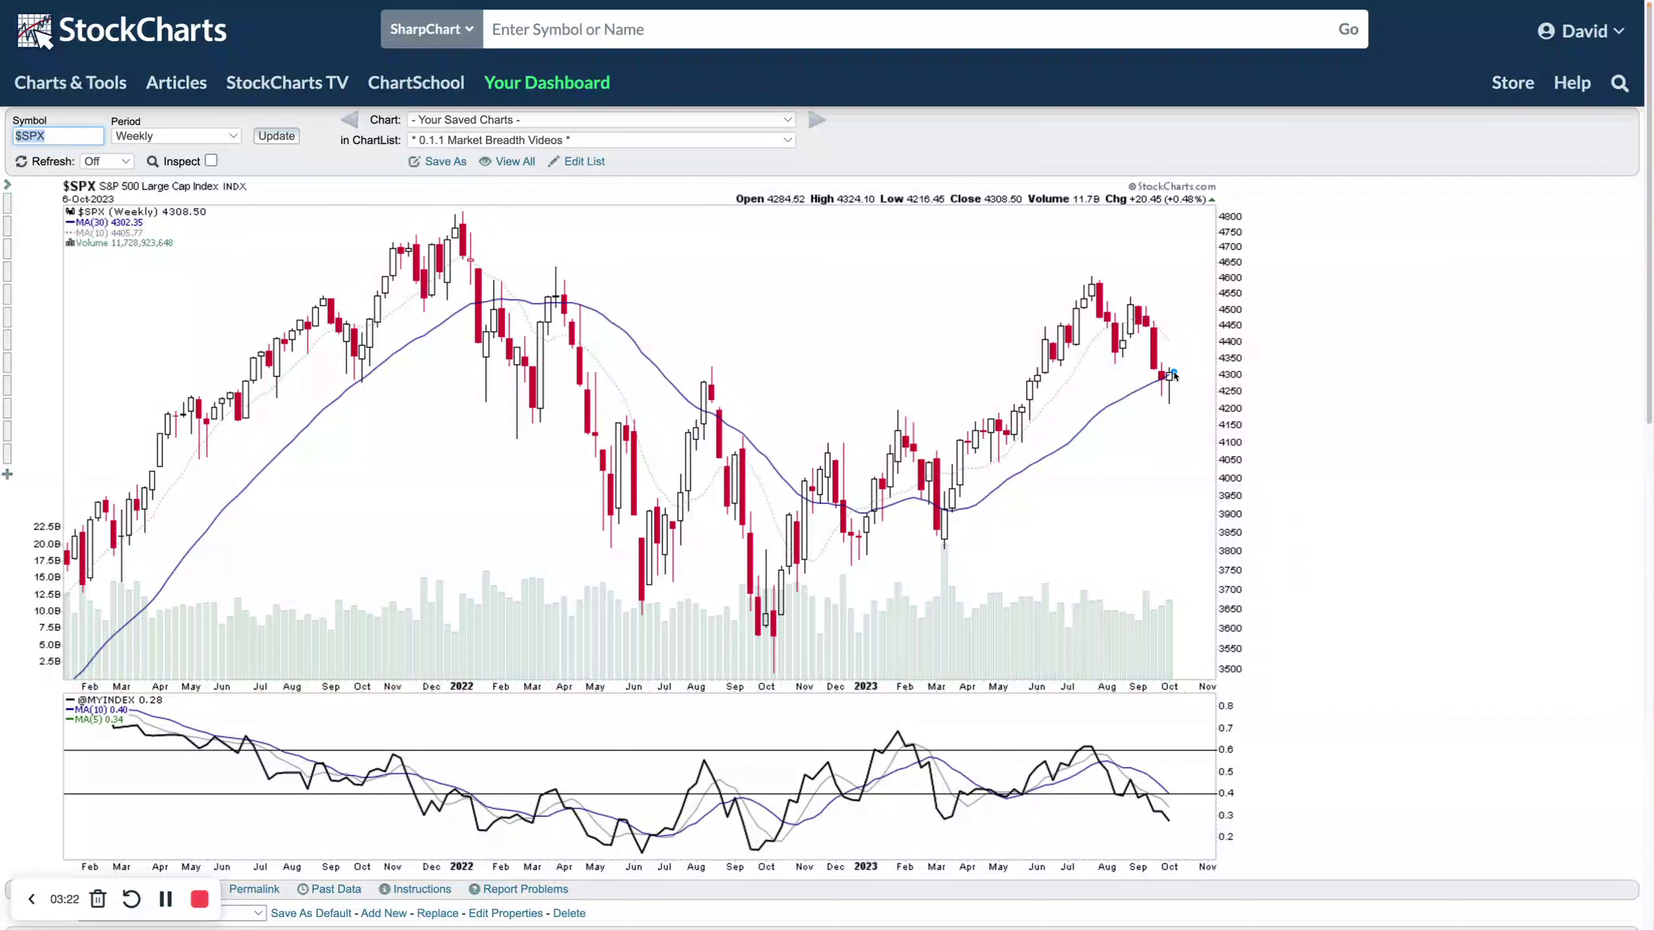
pyautogui.moveTo(1173, 369); pyautogui.dragTo(1187, 325)
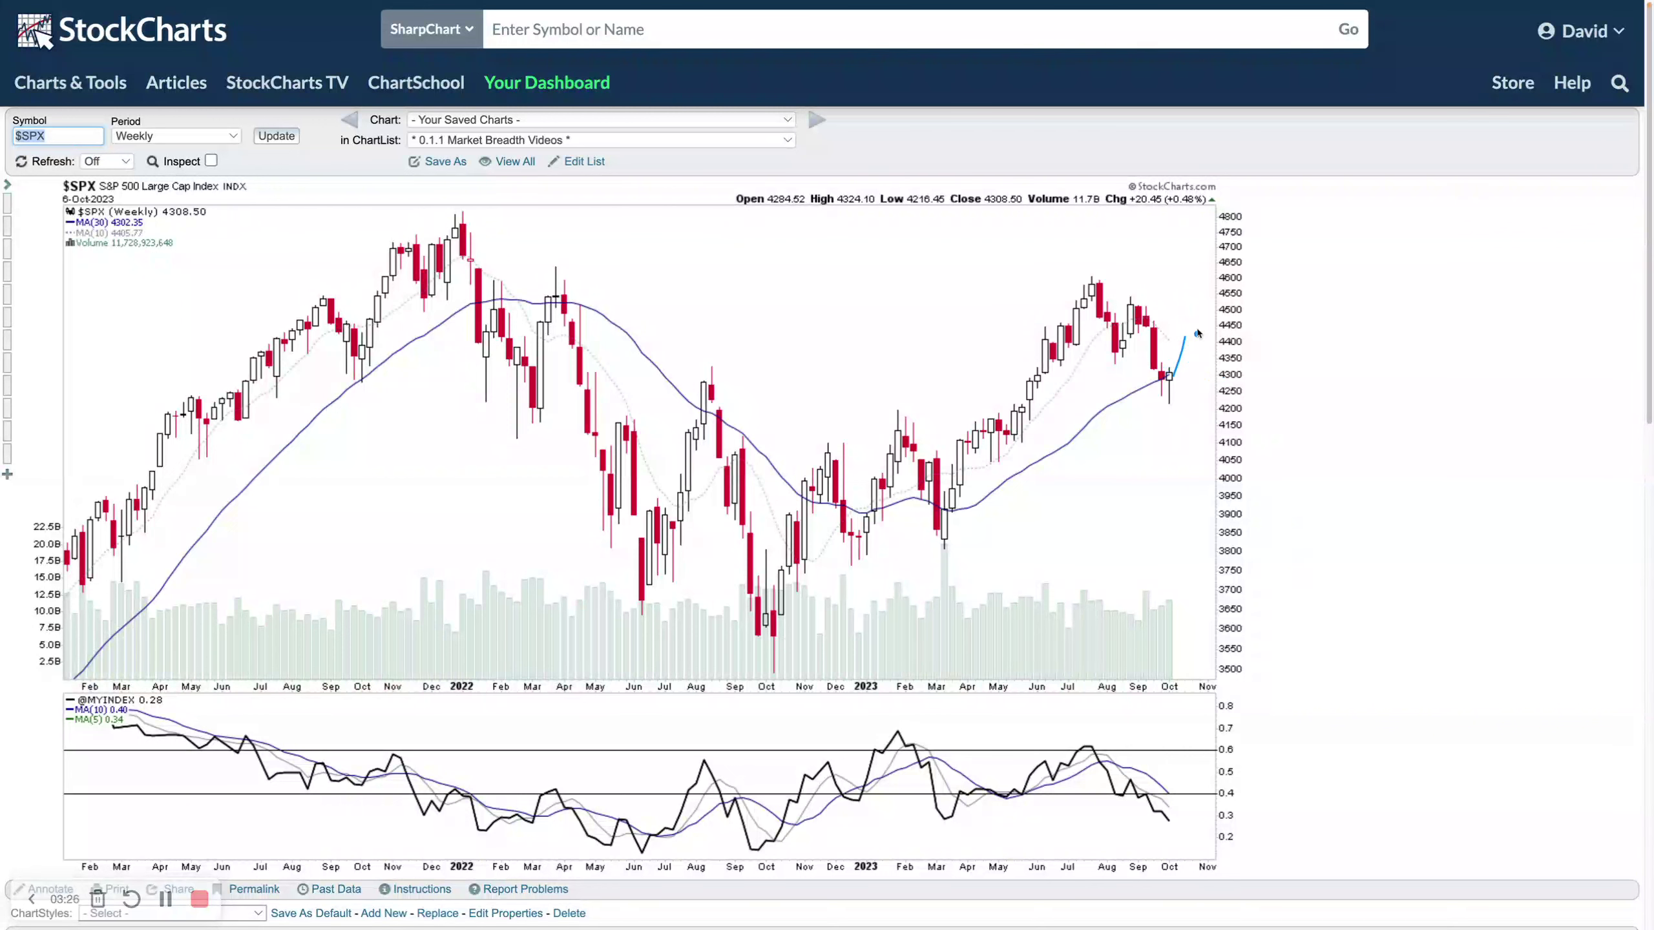
pyautogui.moveTo(1156, 323)
pyautogui.mouseDown()
pyautogui.moveTo(1160, 370)
pyautogui.moveTo(1221, 373)
pyautogui.mouseUp()
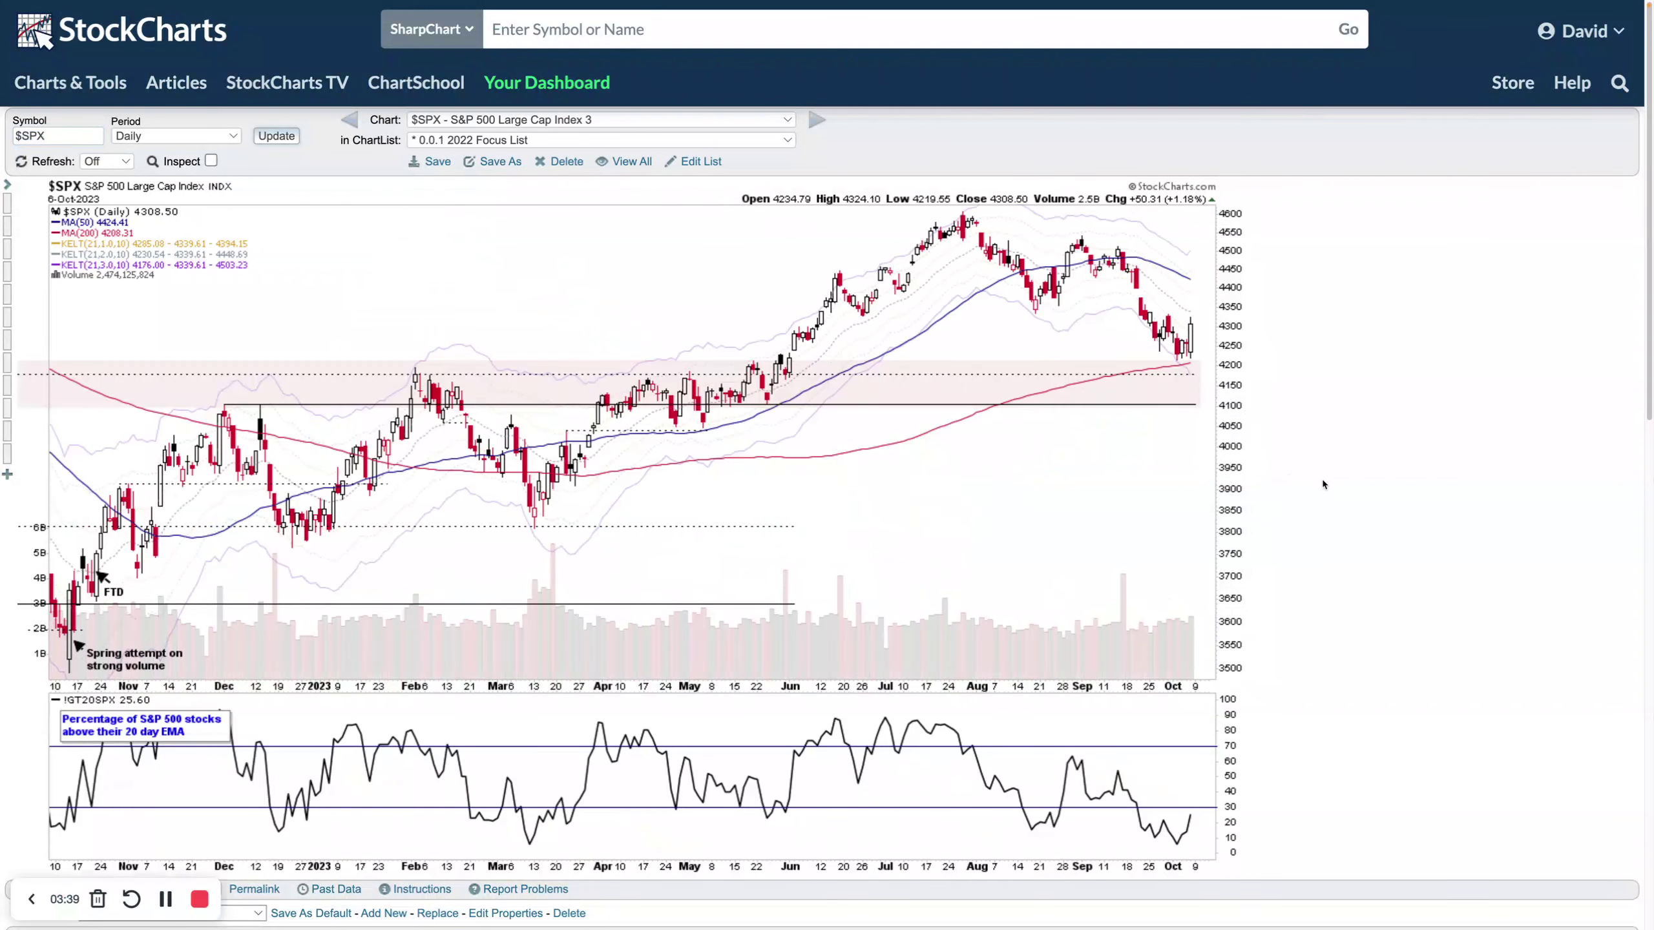
# On the daily S&P 500 chart, box the 200-day average zone, latest candle and breadth upturn, underline "20 day EMA", and clear the markup
pyautogui.moveTo(1169, 373); pyautogui.dragTo(1199, 359)
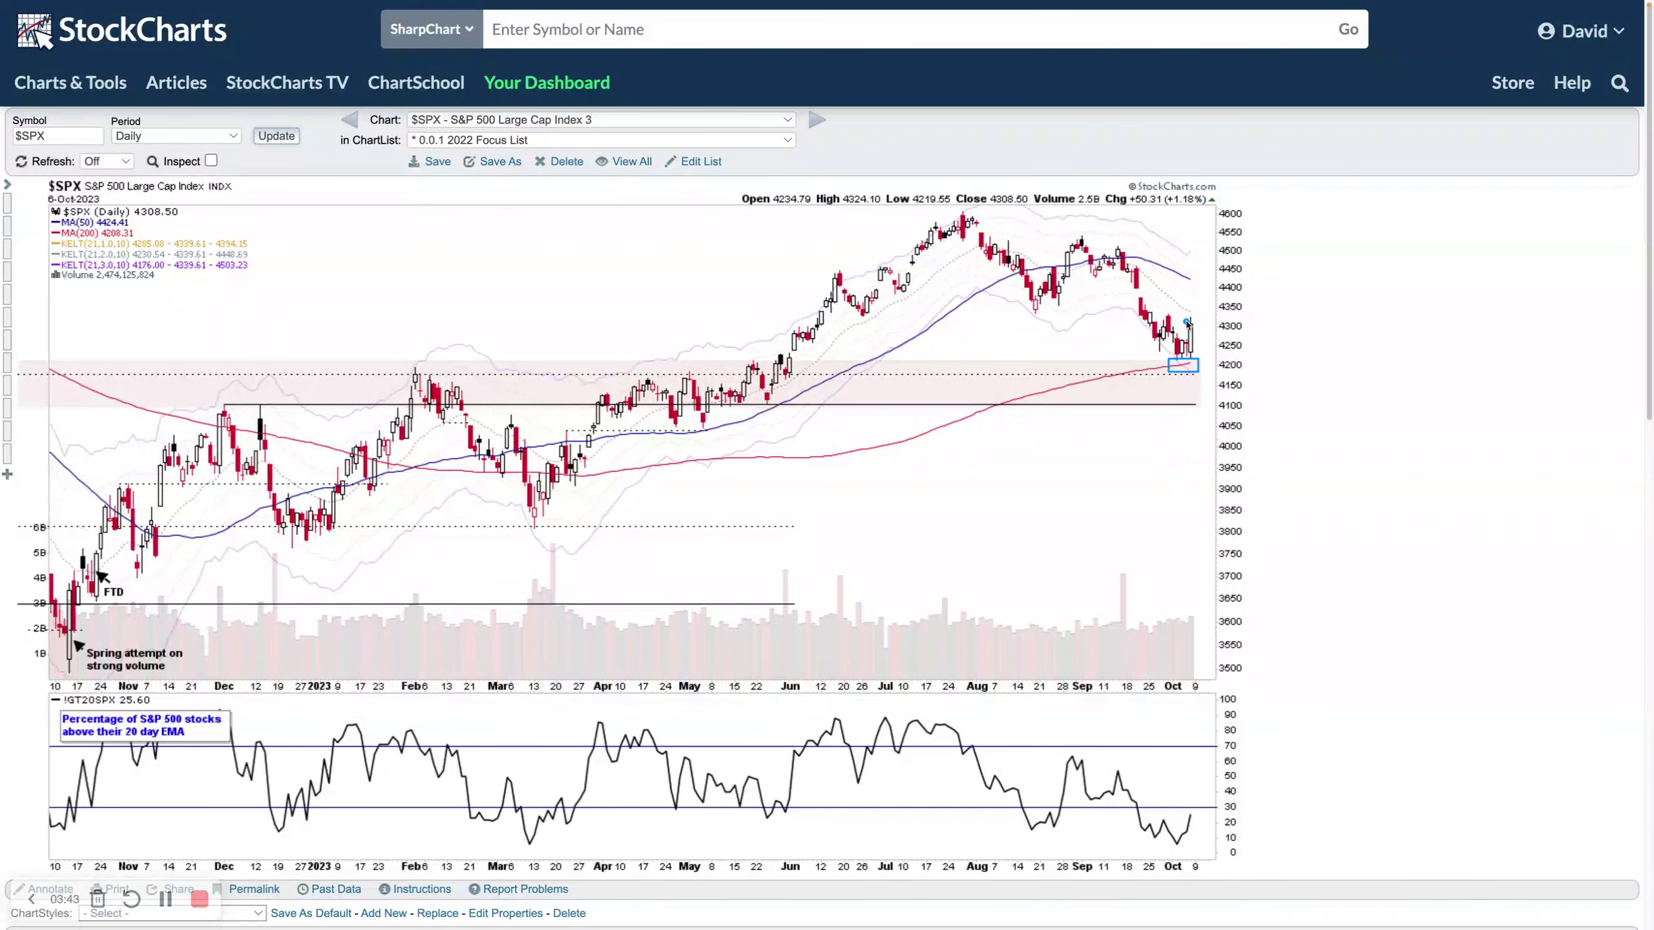
pyautogui.moveTo(1184, 321); pyautogui.dragTo(1195, 357)
pyautogui.moveTo(1175, 846); pyautogui.dragTo(1202, 808)
pyautogui.moveTo(126, 737); pyautogui.dragTo(184, 737)
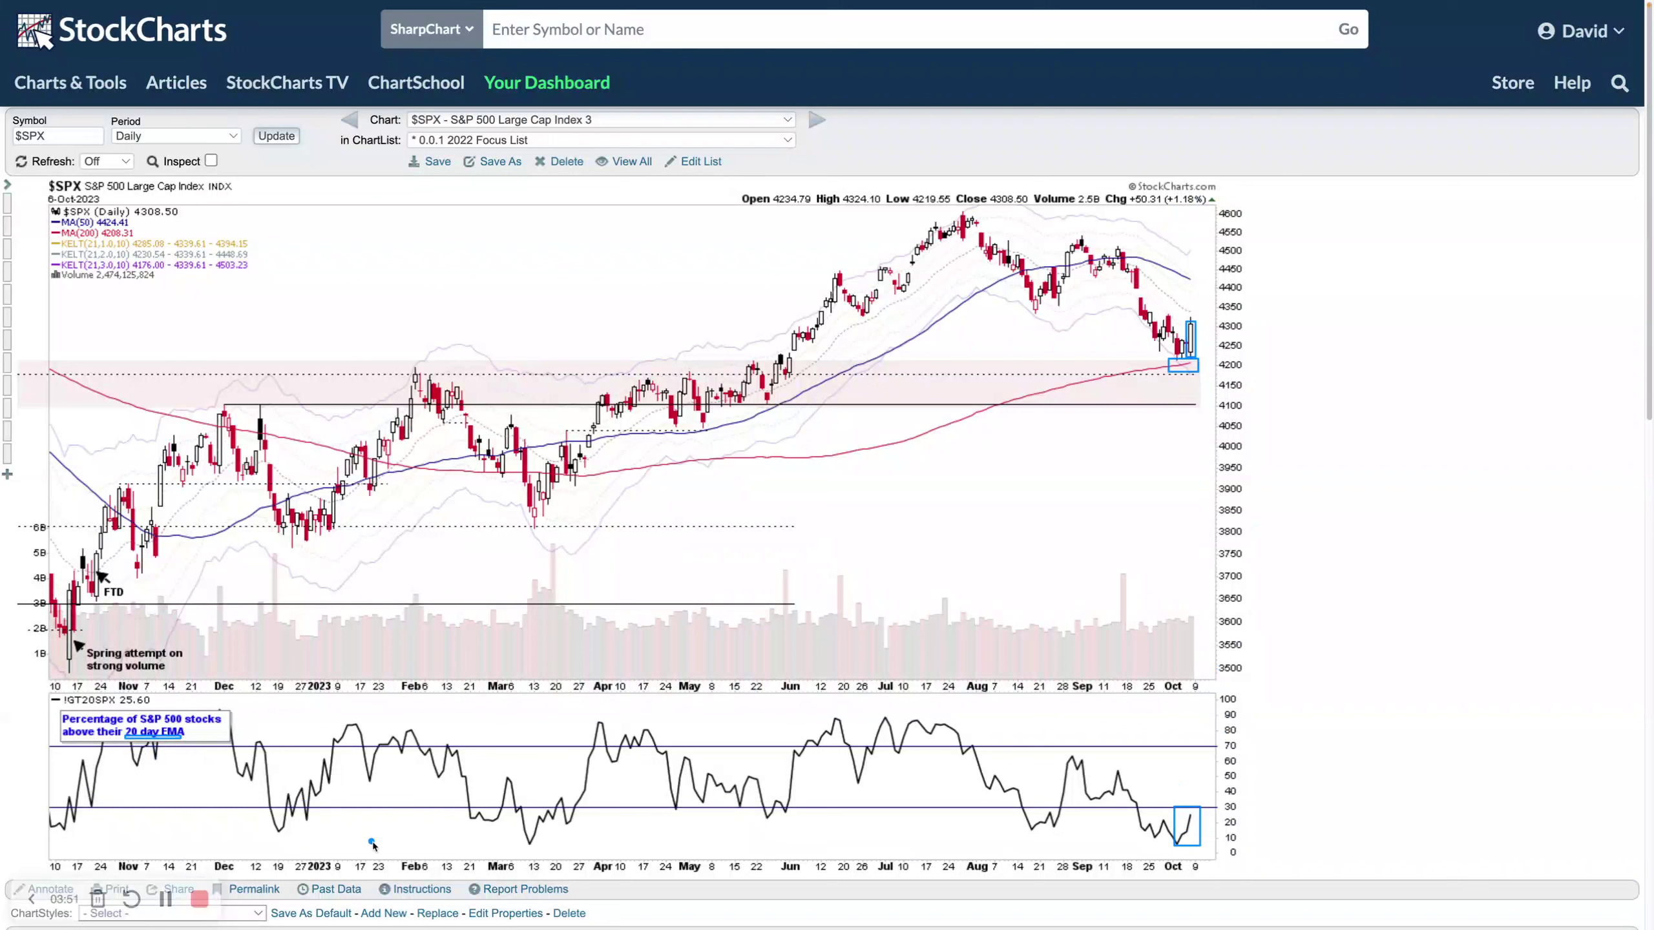
pyautogui.press('Escape')
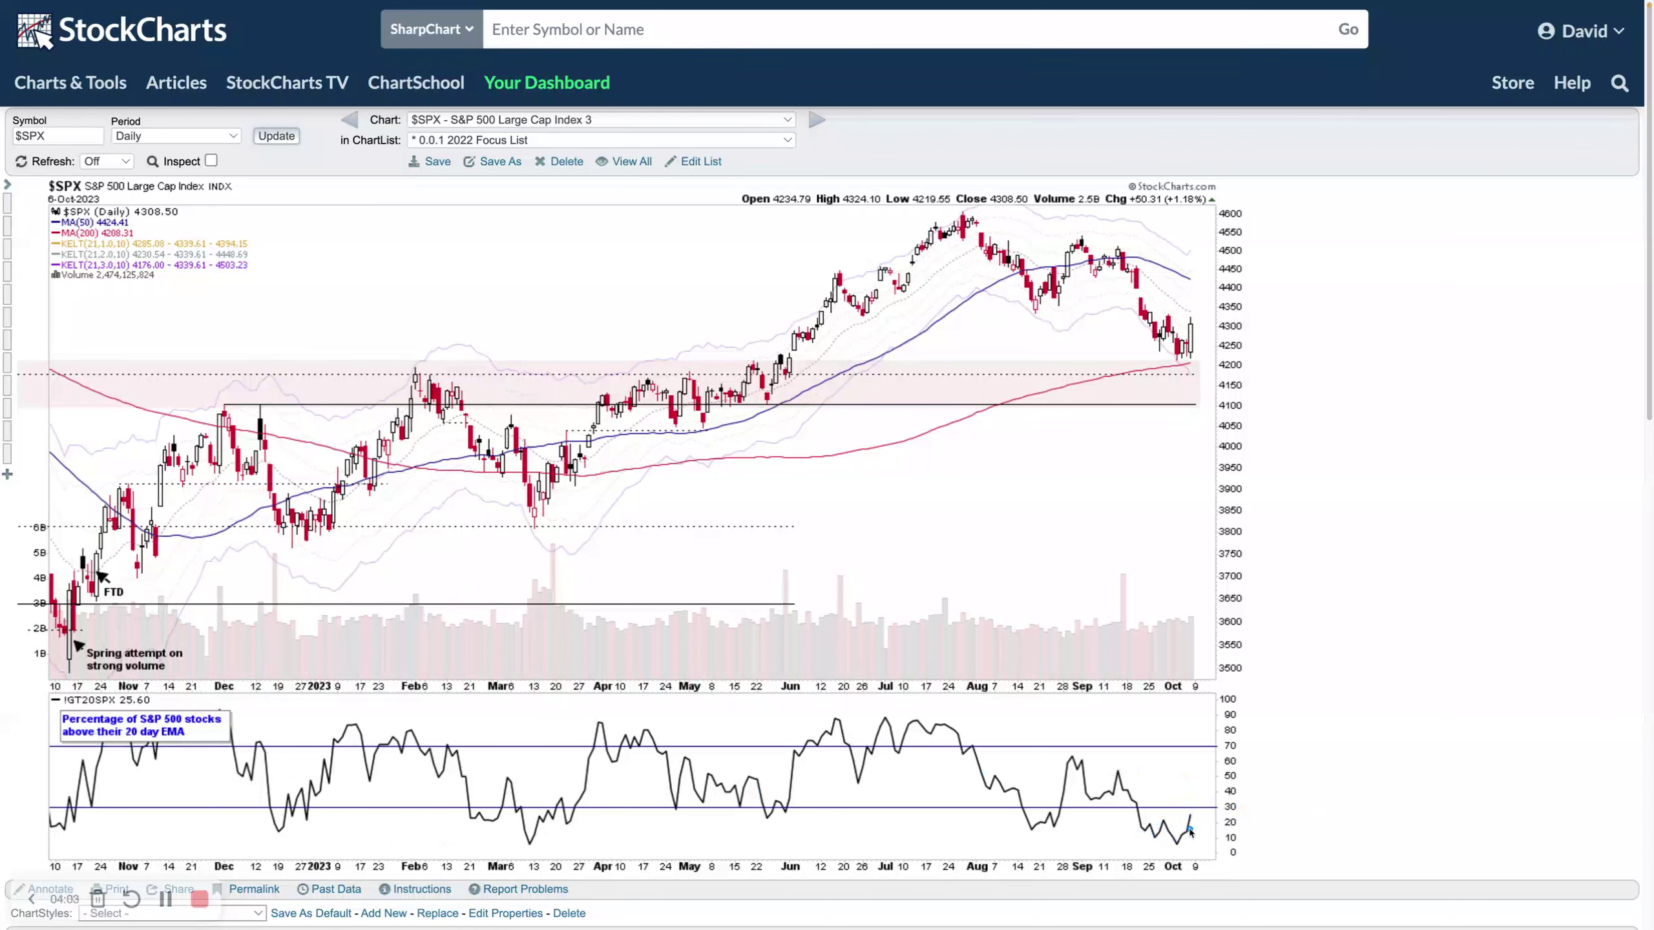
# Sketch possible rising and stalling paths for the S&P 500 20-day breadth line, clearing the markings after each
pyautogui.moveTo(1188, 827); pyautogui.dragTo(1208, 725)
pyautogui.moveTo(1177, 777)
pyautogui.mouseDown()
pyautogui.moveTo(1248, 776)
pyautogui.moveTo(1203, 784)
pyautogui.moveTo(1228, 822)
pyautogui.mouseUp()
pyautogui.press('Escape')
pyautogui.moveTo(1190, 828); pyautogui.dragTo(1208, 728)
pyautogui.press('Escape')
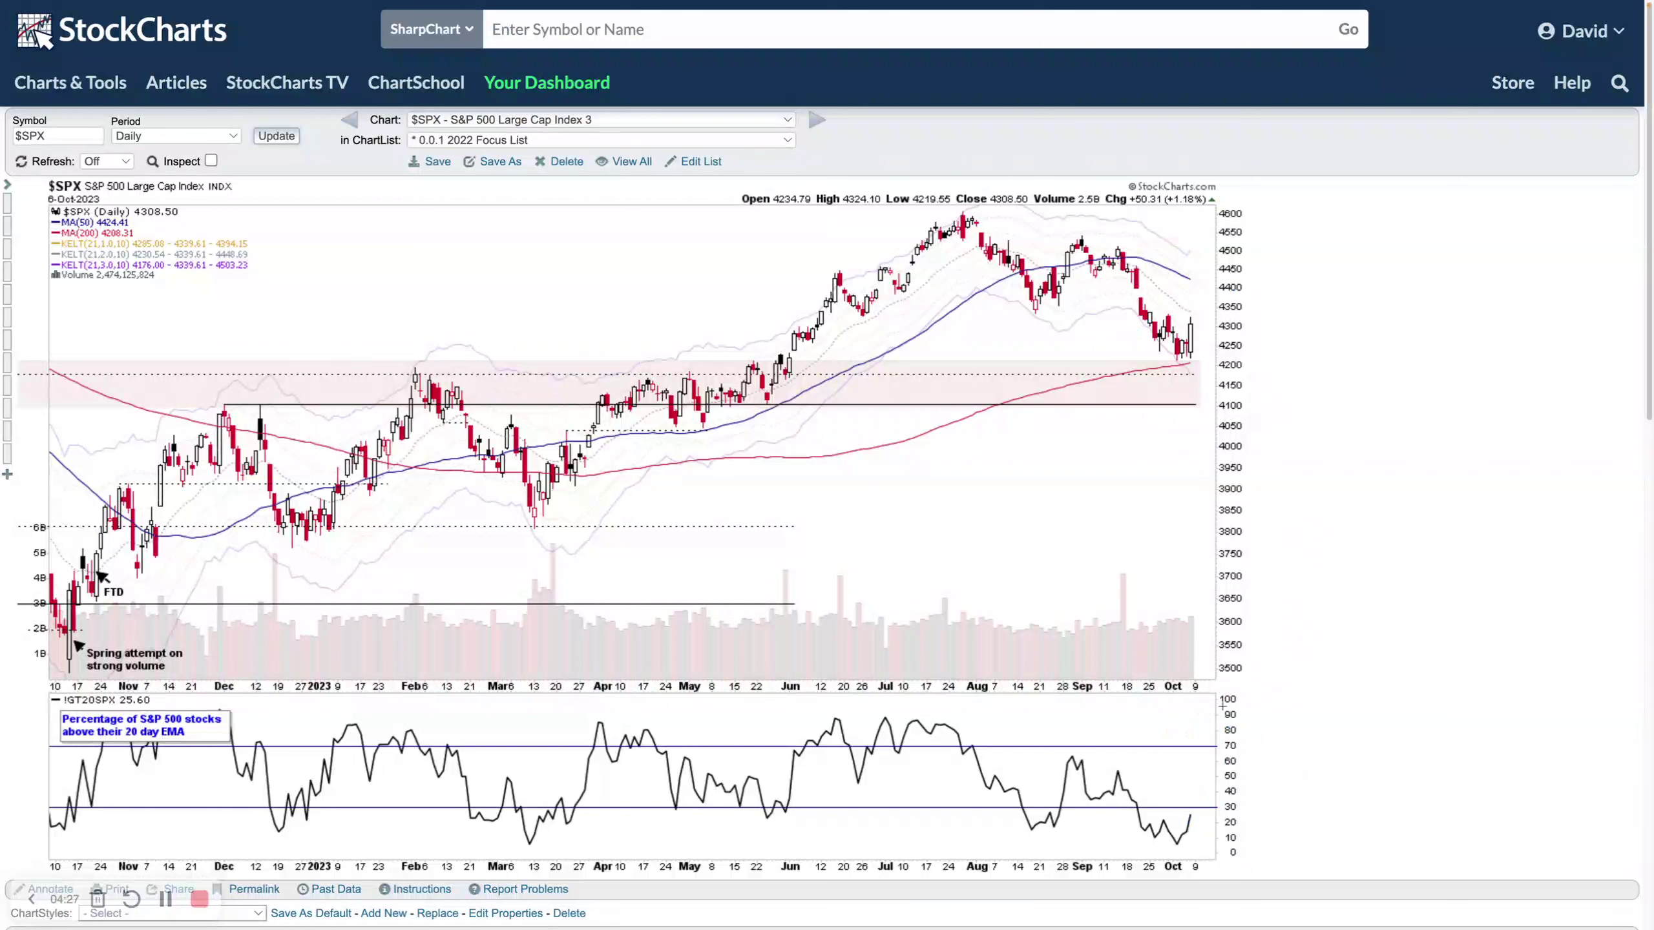
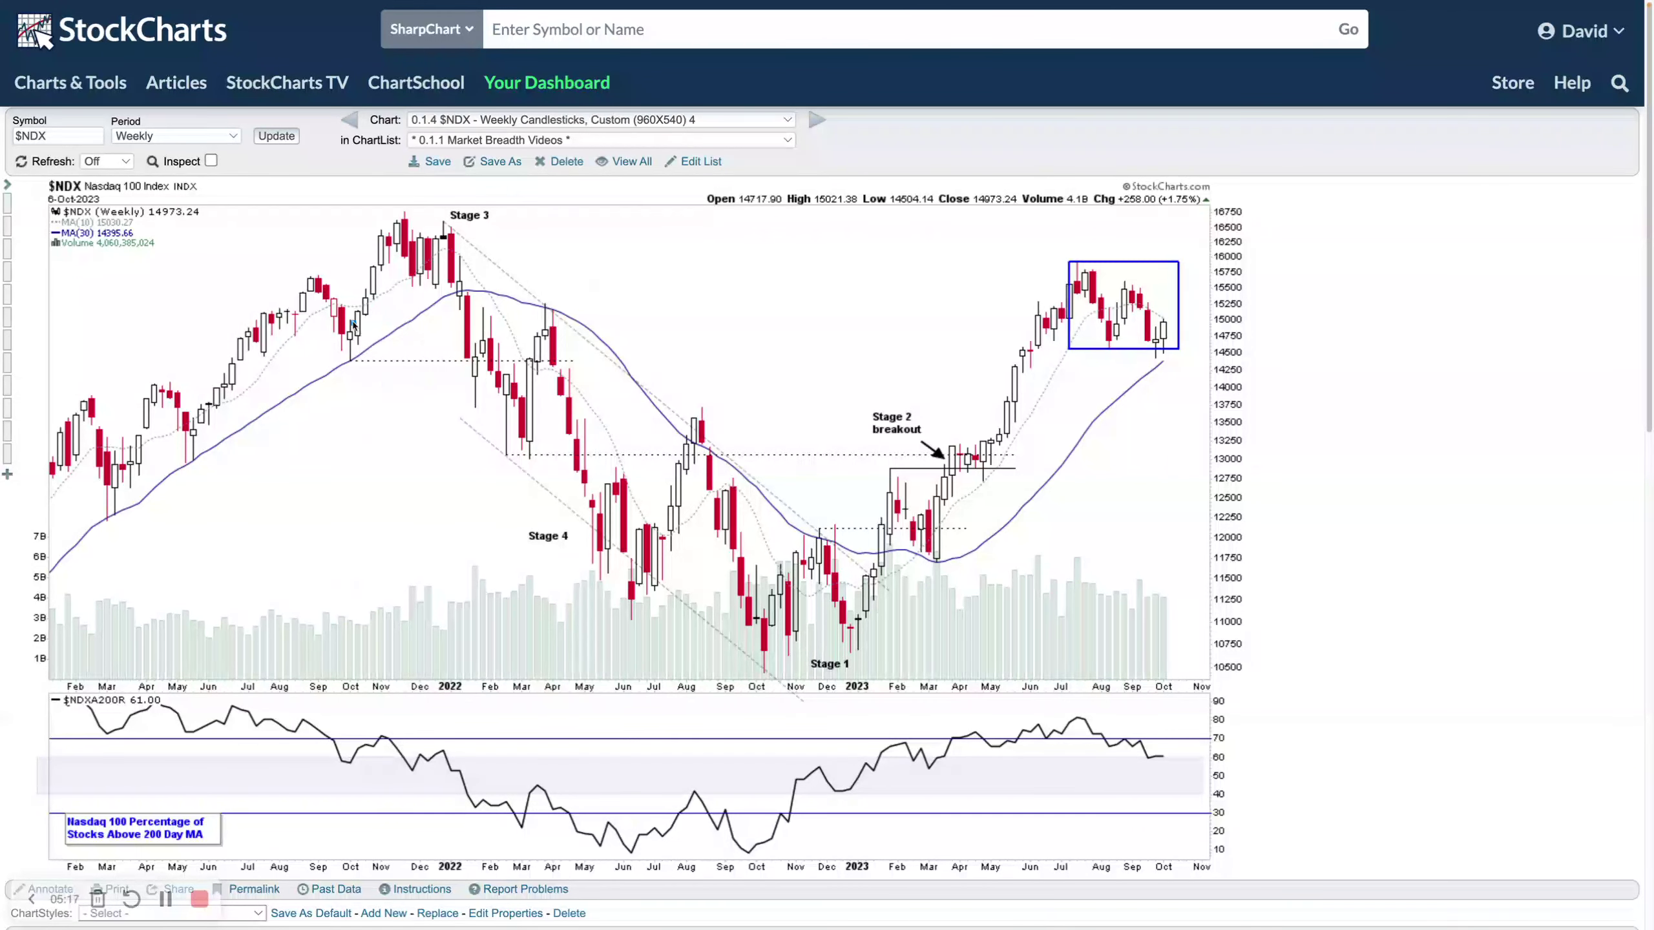
# Trace the late-2021 divergence between price and breadth on the weekly Nasdaq 100 chart, circle the early-2022 selloff, and clear the markup
pyautogui.moveTo(304, 718); pyautogui.dragTo(465, 780)
pyautogui.moveTo(324, 293); pyautogui.dragTo(454, 243)
pyautogui.moveTo(454, 322)
pyautogui.mouseDown()
pyautogui.moveTo(524, 441)
pyautogui.moveTo(475, 352)
pyautogui.mouseUp()
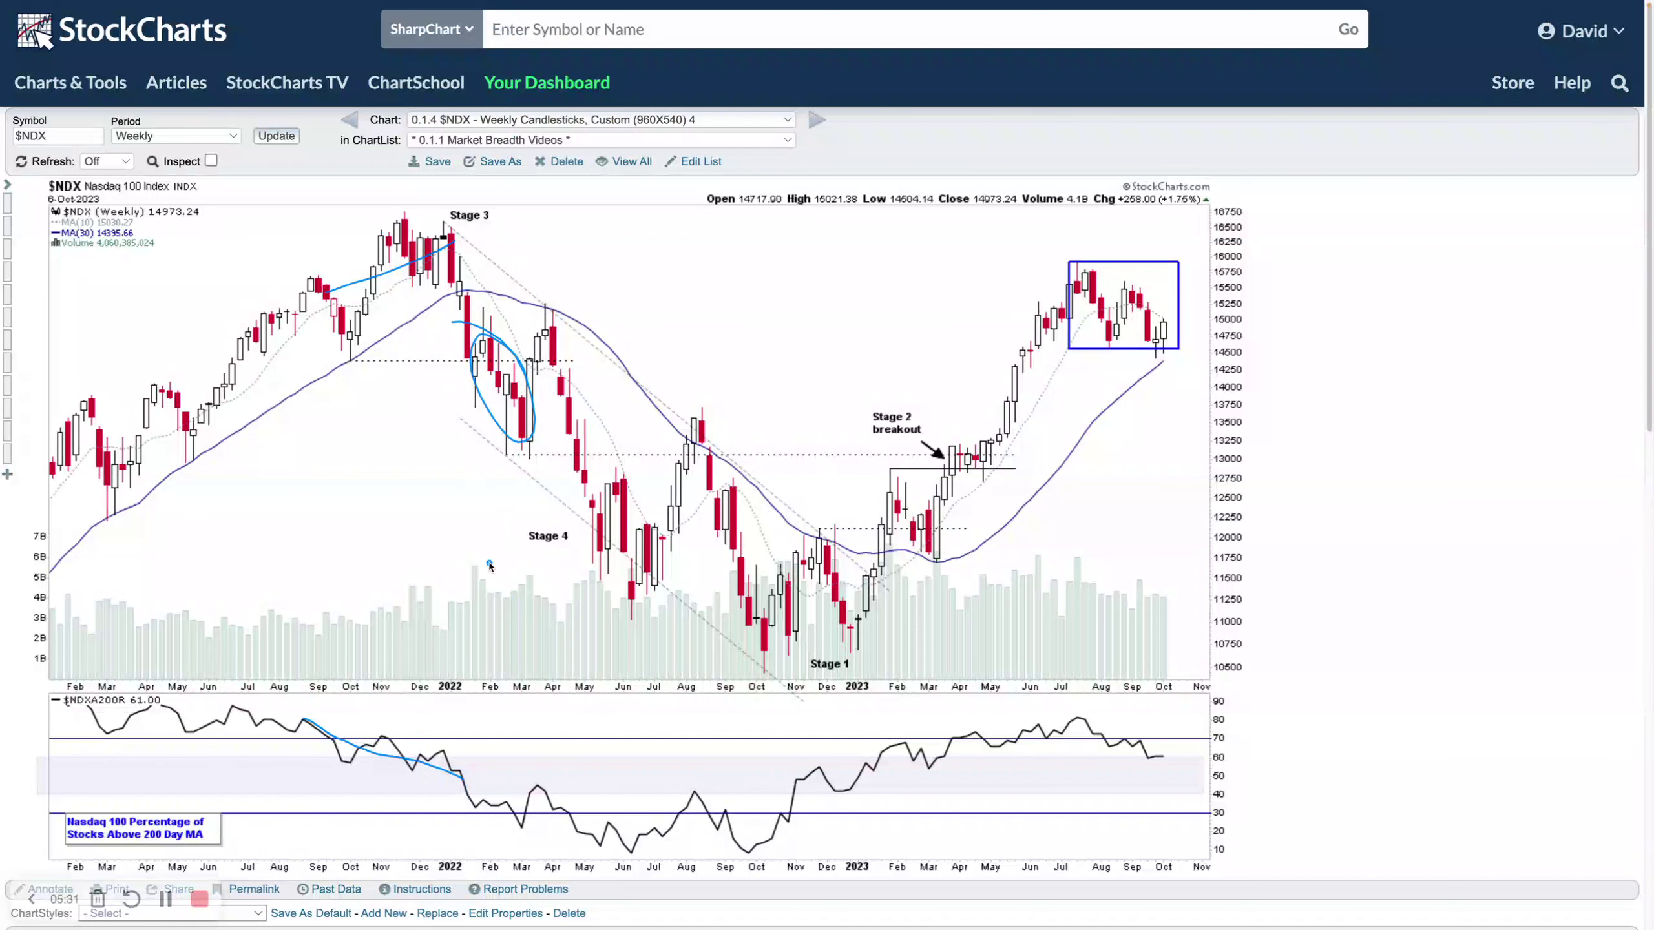
pyautogui.moveTo(519, 789)
pyautogui.mouseDown()
pyautogui.moveTo(490, 789)
pyautogui.moveTo(539, 800)
pyautogui.mouseUp()
pyautogui.press('Escape')
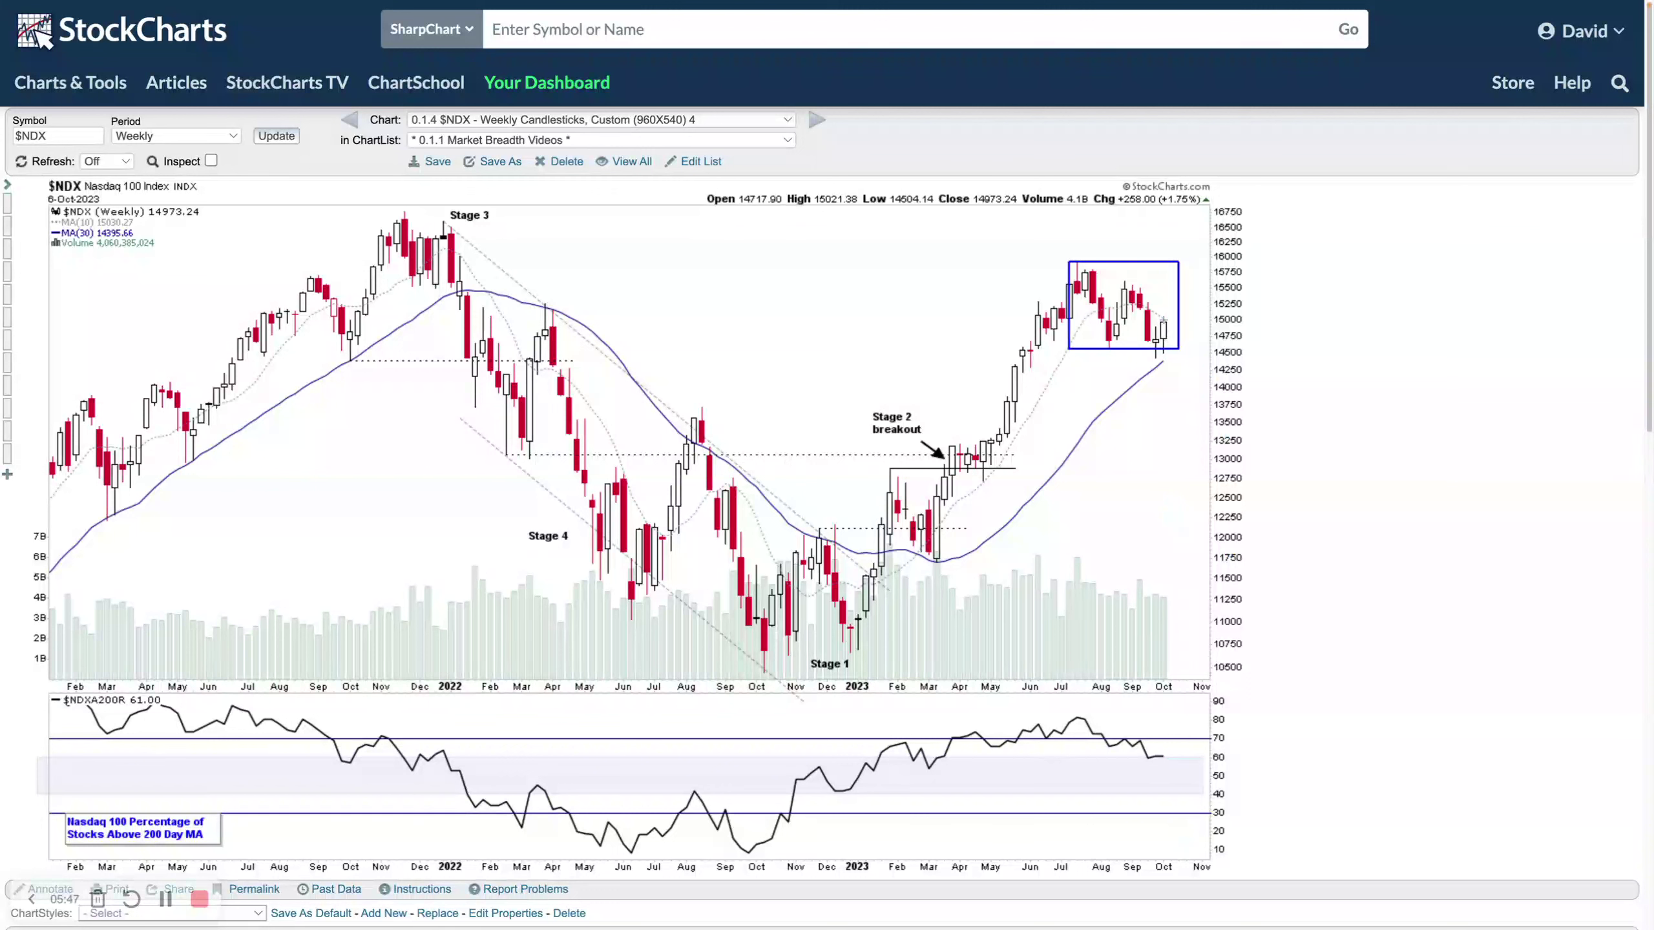
# Switch from the weekly to the daily Nasdaq 100 chart and mark the latest candle, breadth jump and 20 day MA label
pyautogui.moveTo(1165, 325); pyautogui.dragTo(1175, 291)
pyautogui.hotkey('ctrl', 'Tab')
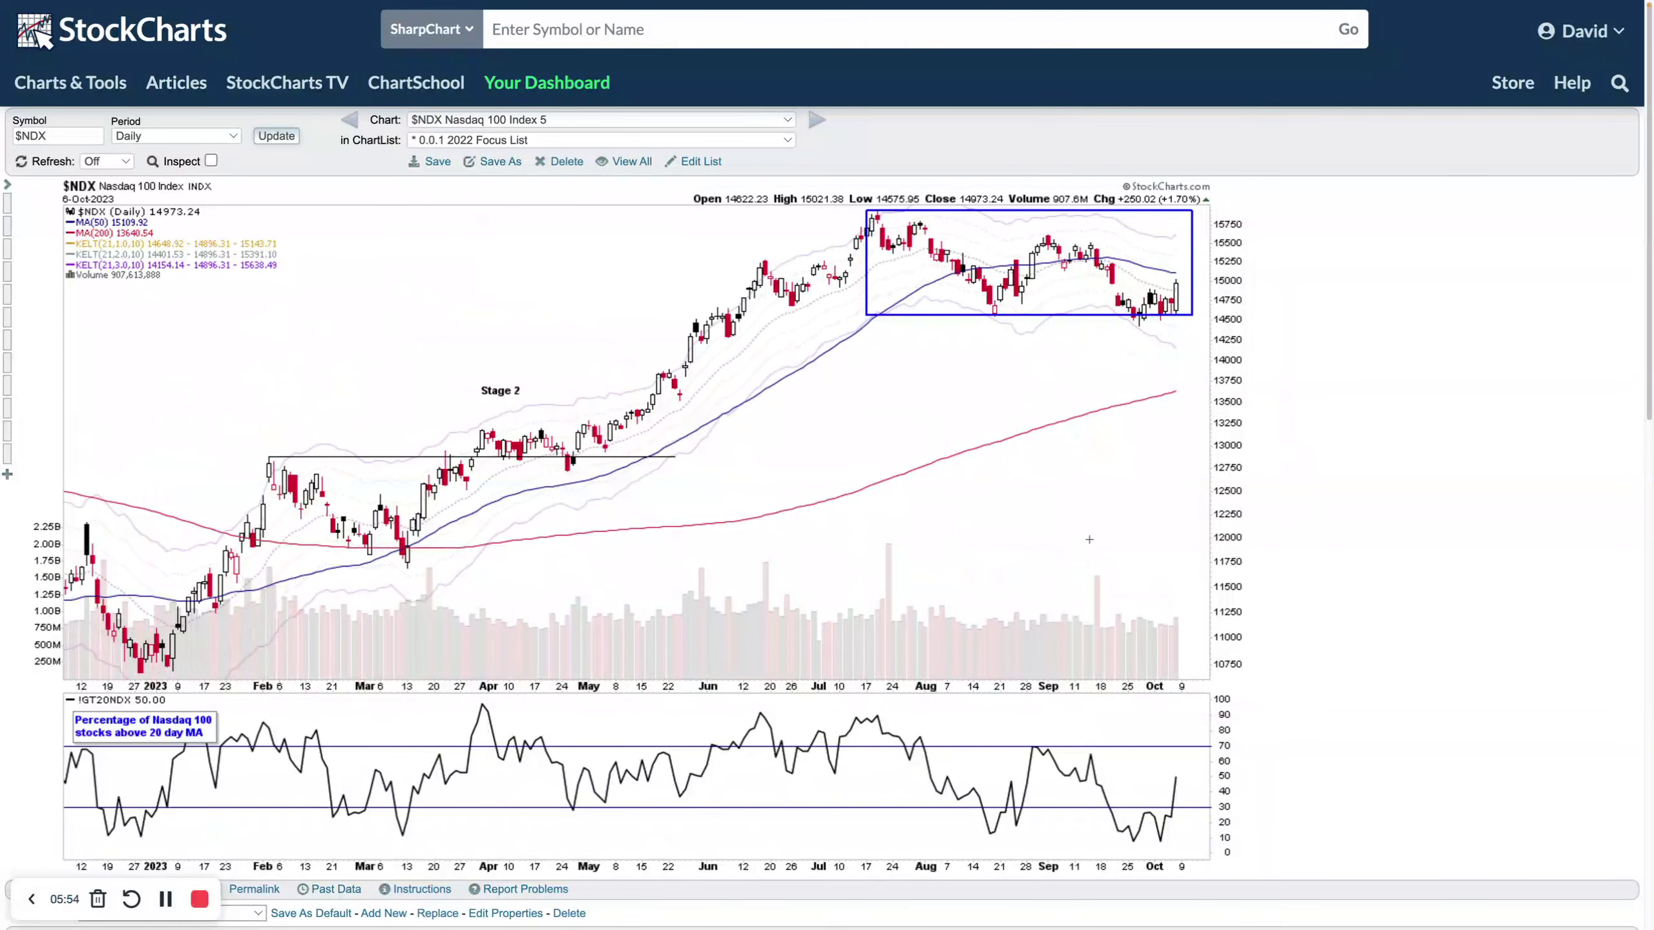
pyautogui.moveTo(1165, 291); pyautogui.dragTo(1190, 289)
pyautogui.moveTo(1166, 814); pyautogui.dragTo(1182, 776)
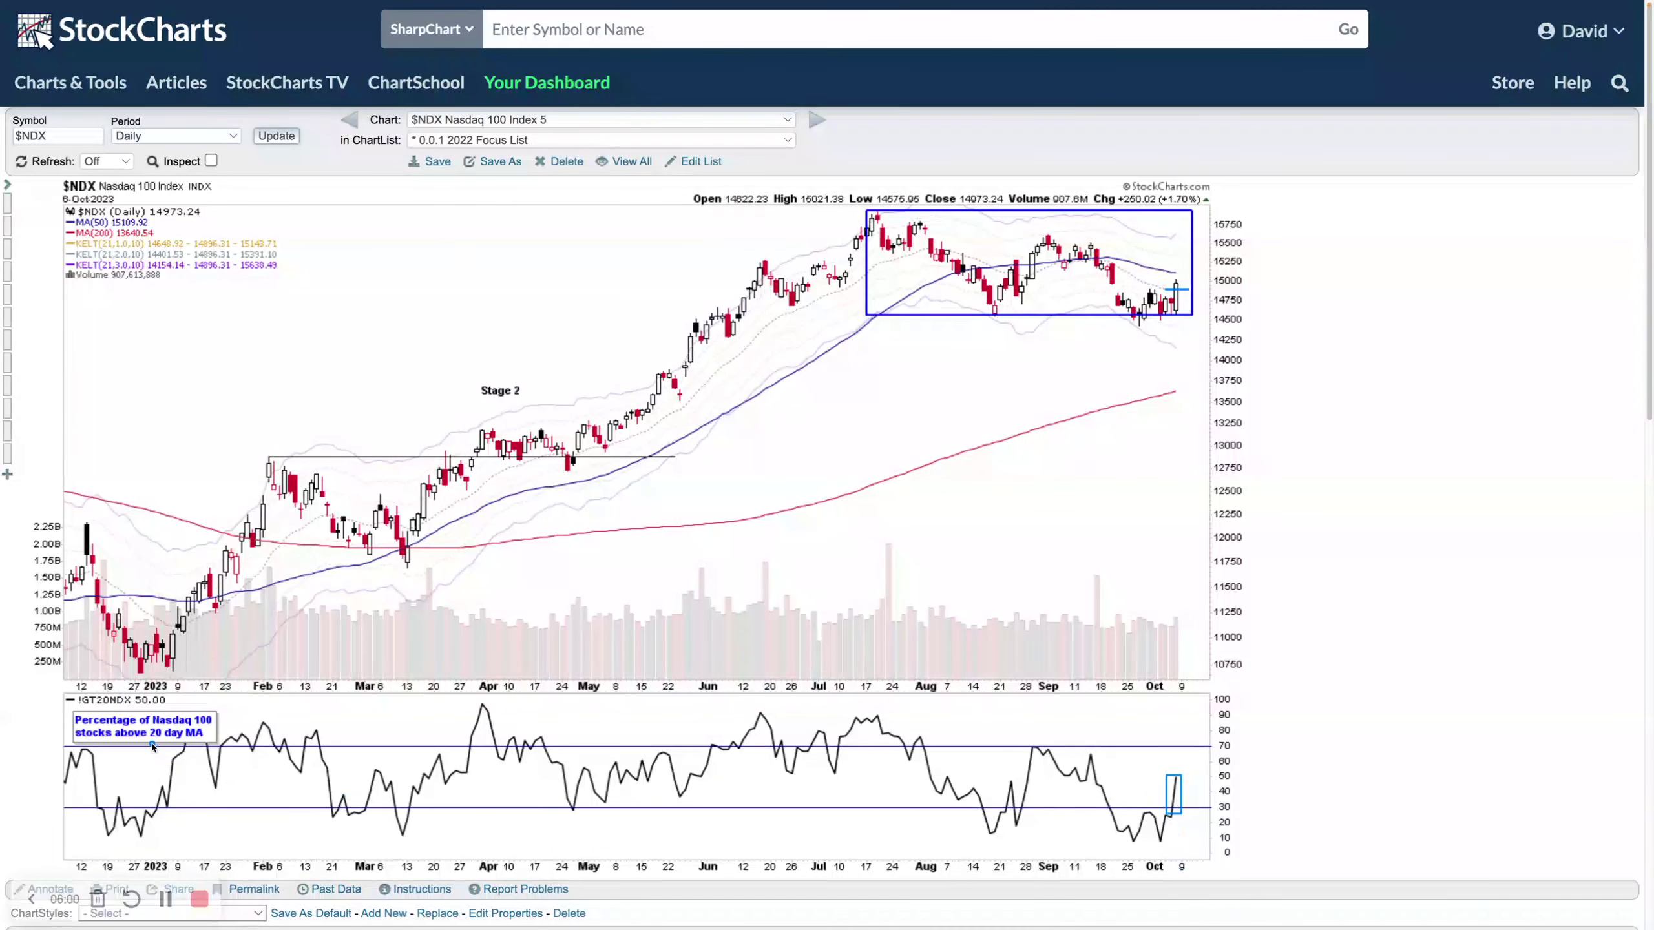
pyautogui.moveTo(150, 740); pyautogui.dragTo(203, 738)
# Sketch a rise to above 70 and an alternative decline for the Nasdaq 100 20-day breadth line, and clear the markup
pyautogui.moveTo(1175, 780); pyautogui.dragTo(1182, 725)
pyautogui.click(1175, 780)
pyautogui.moveTo(1178, 789); pyautogui.dragTo(1214, 824)
pyautogui.press('Escape')
# Mark the 50-day average and box the overhead zone at about 14,750 to 15,250 on the daily Nasdaq 100 chart, removing the boxes
pyautogui.moveTo(1178, 263)
pyautogui.mouseDown()
pyautogui.moveTo(1180, 287)
pyautogui.moveTo(1185, 268)
pyautogui.mouseUp()
pyautogui.press('Escape')
pyautogui.moveTo(1108, 259); pyautogui.dragTo(1121, 300)
pyautogui.moveTo(1014, 261)
pyautogui.mouseDown()
pyautogui.moveTo(1023, 301)
pyautogui.moveTo(1203, 298)
pyautogui.mouseUp()
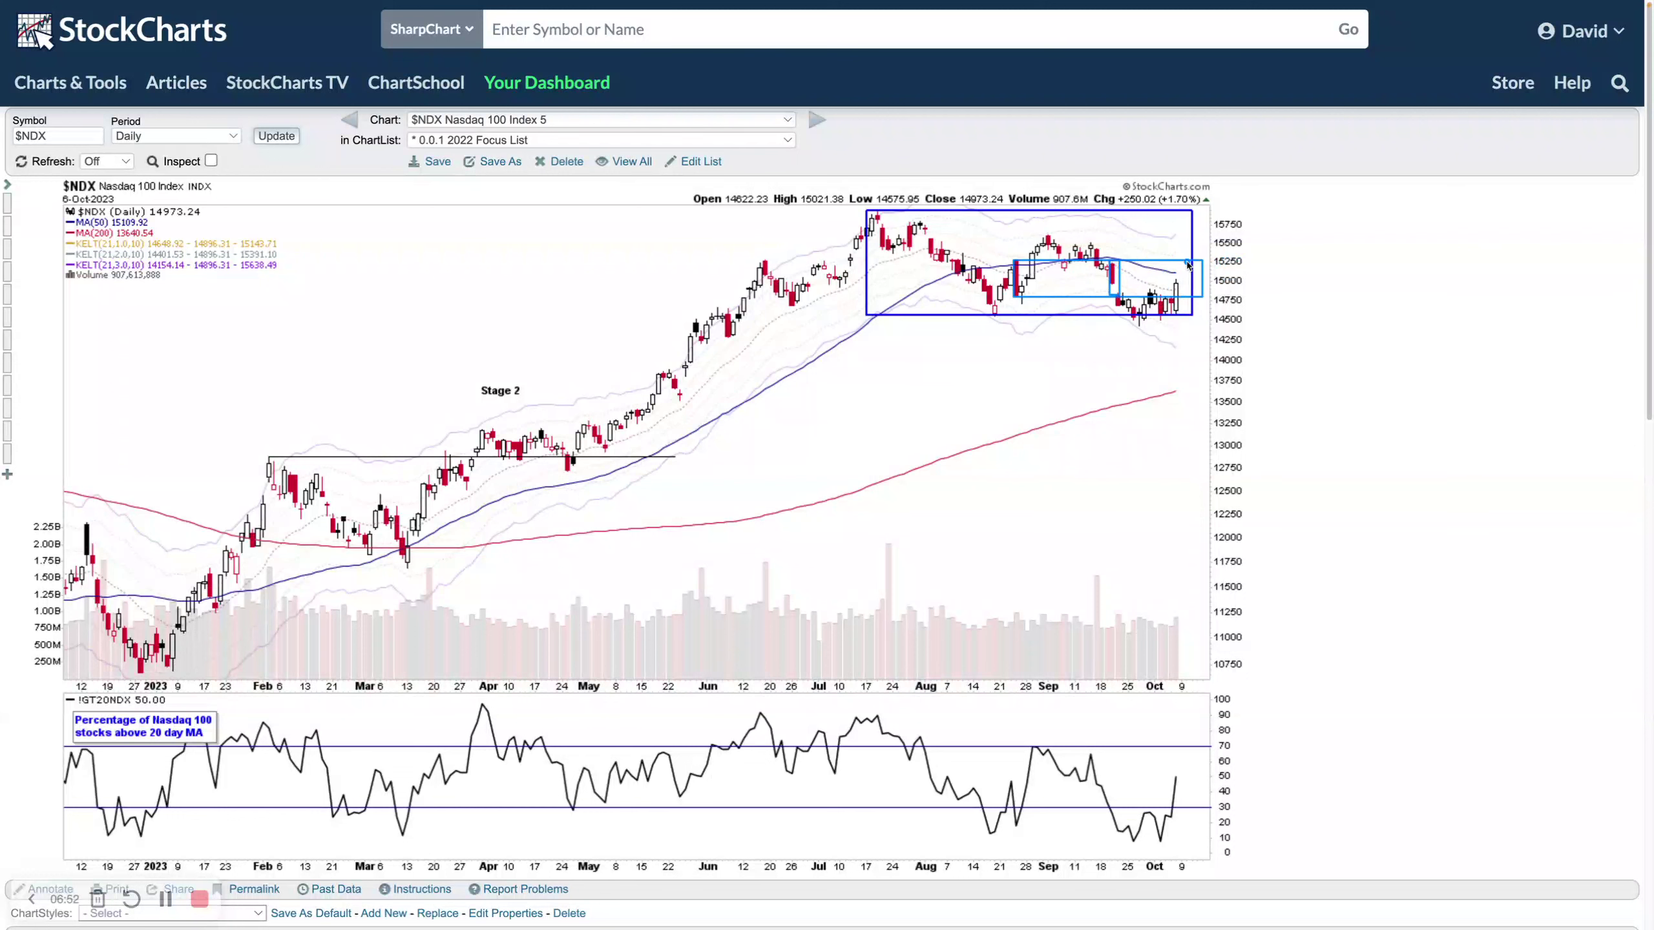
pyautogui.hotkey('ctrl', 'z')
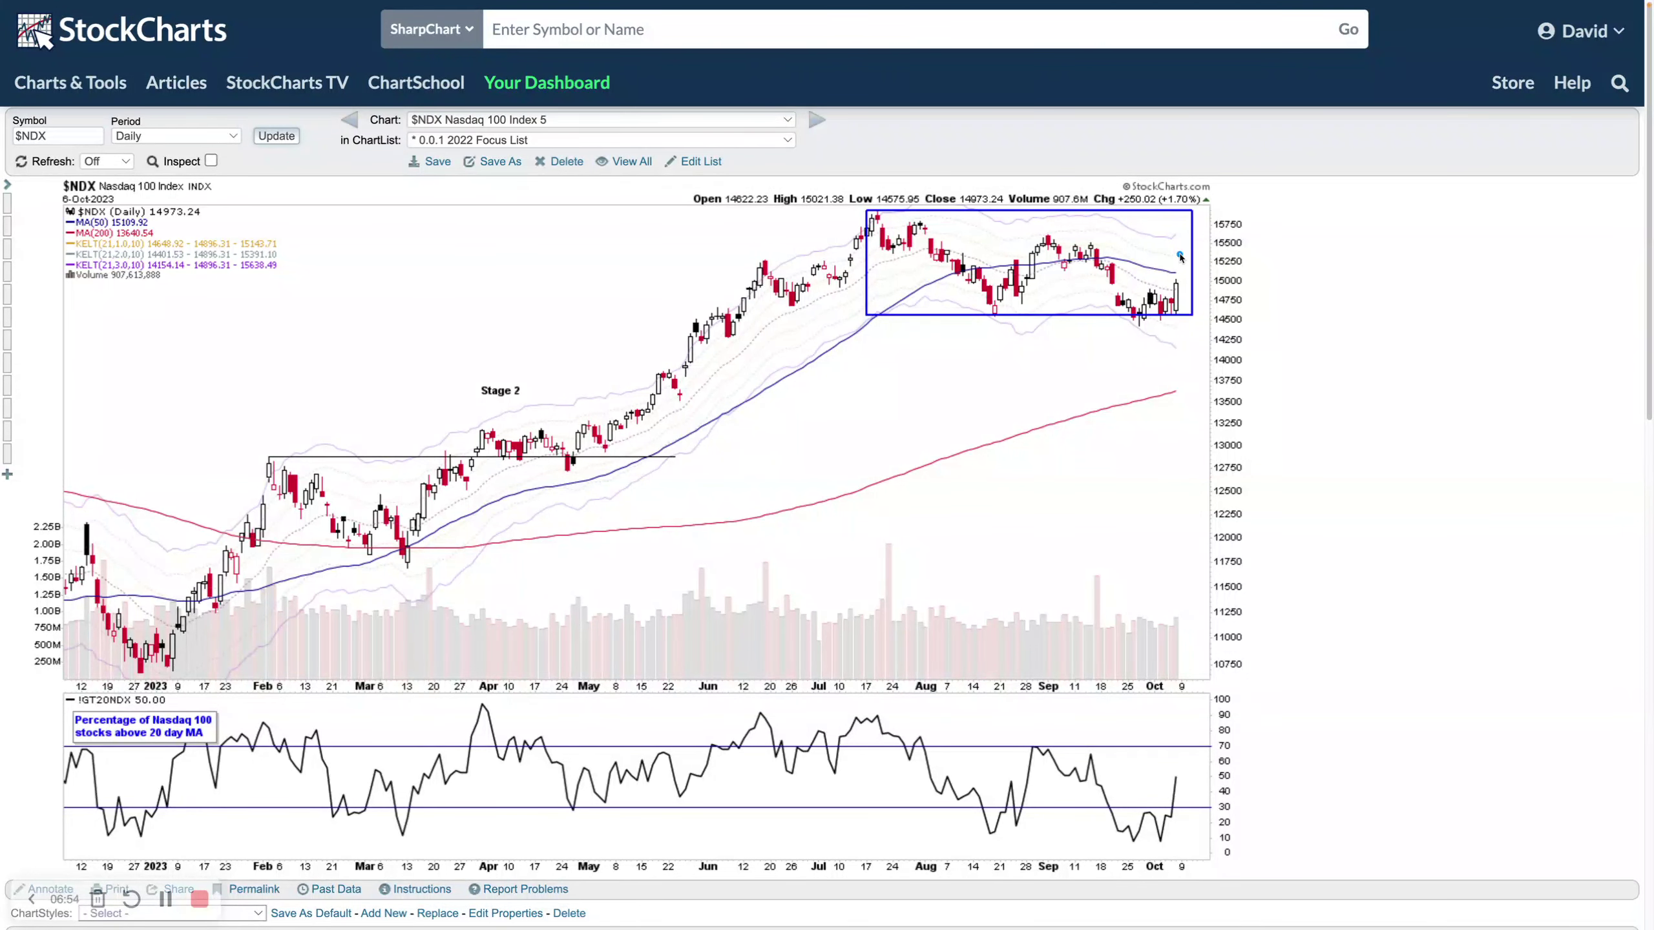
pyautogui.moveTo(1170, 255); pyautogui.dragTo(1190, 251)
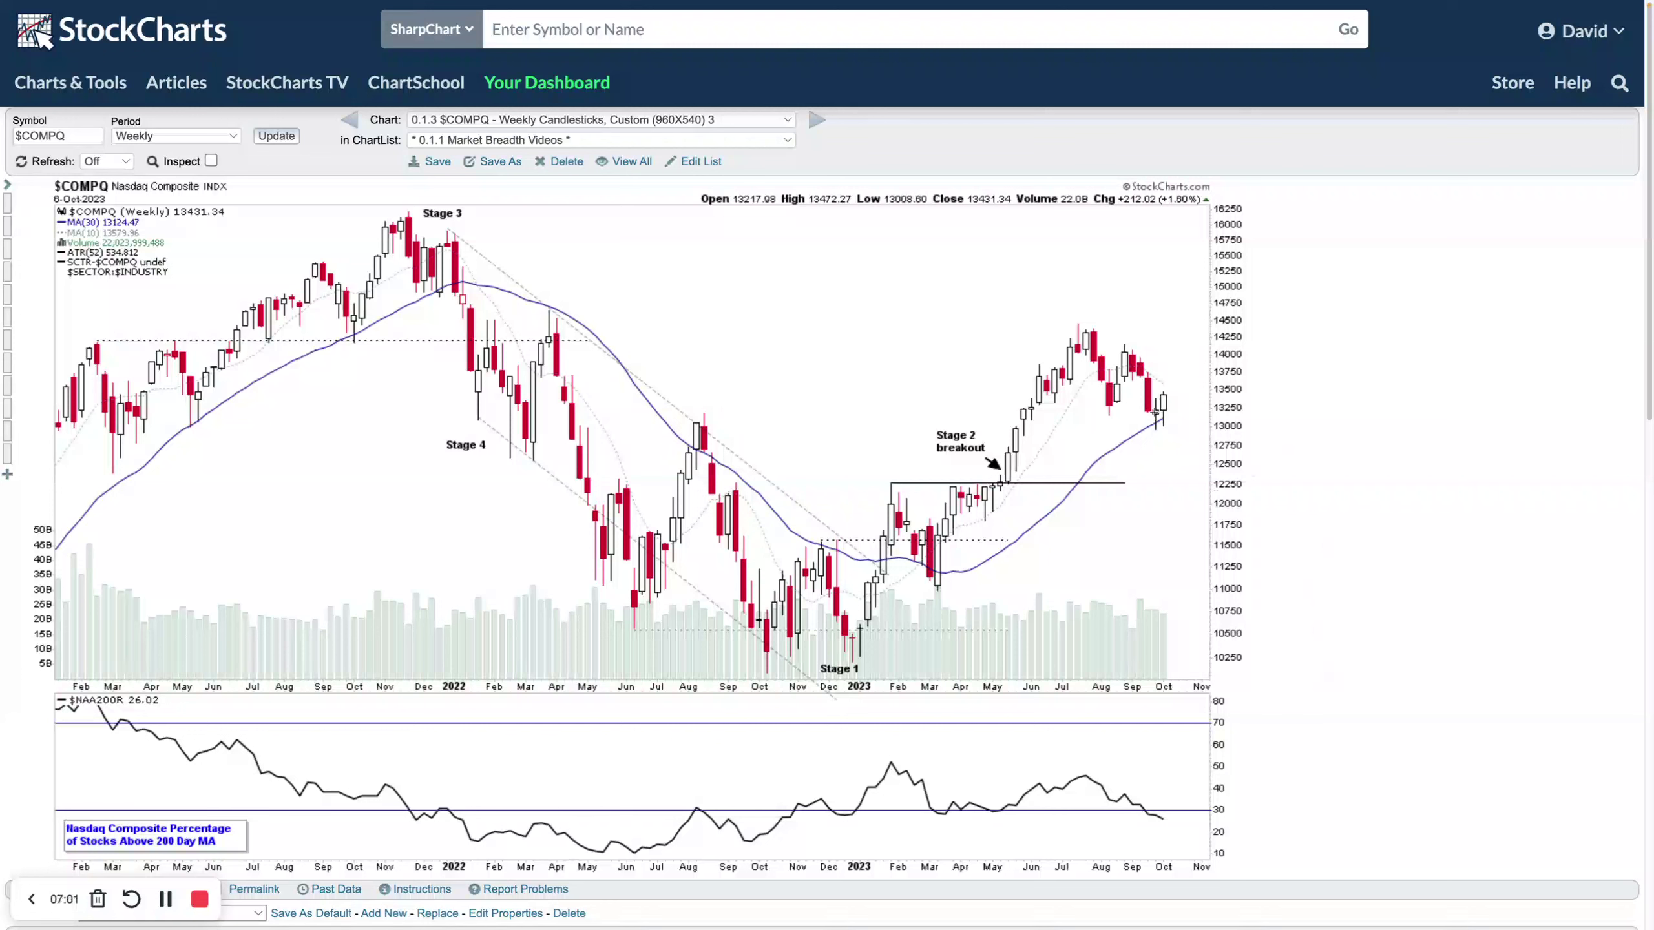
# On the weekly Nasdaq Composite chart, underline the 200-day breadth reading and mark the breadth decline since summer and the latest price candles
pyautogui.moveTo(127, 708); pyautogui.dragTo(187, 708)
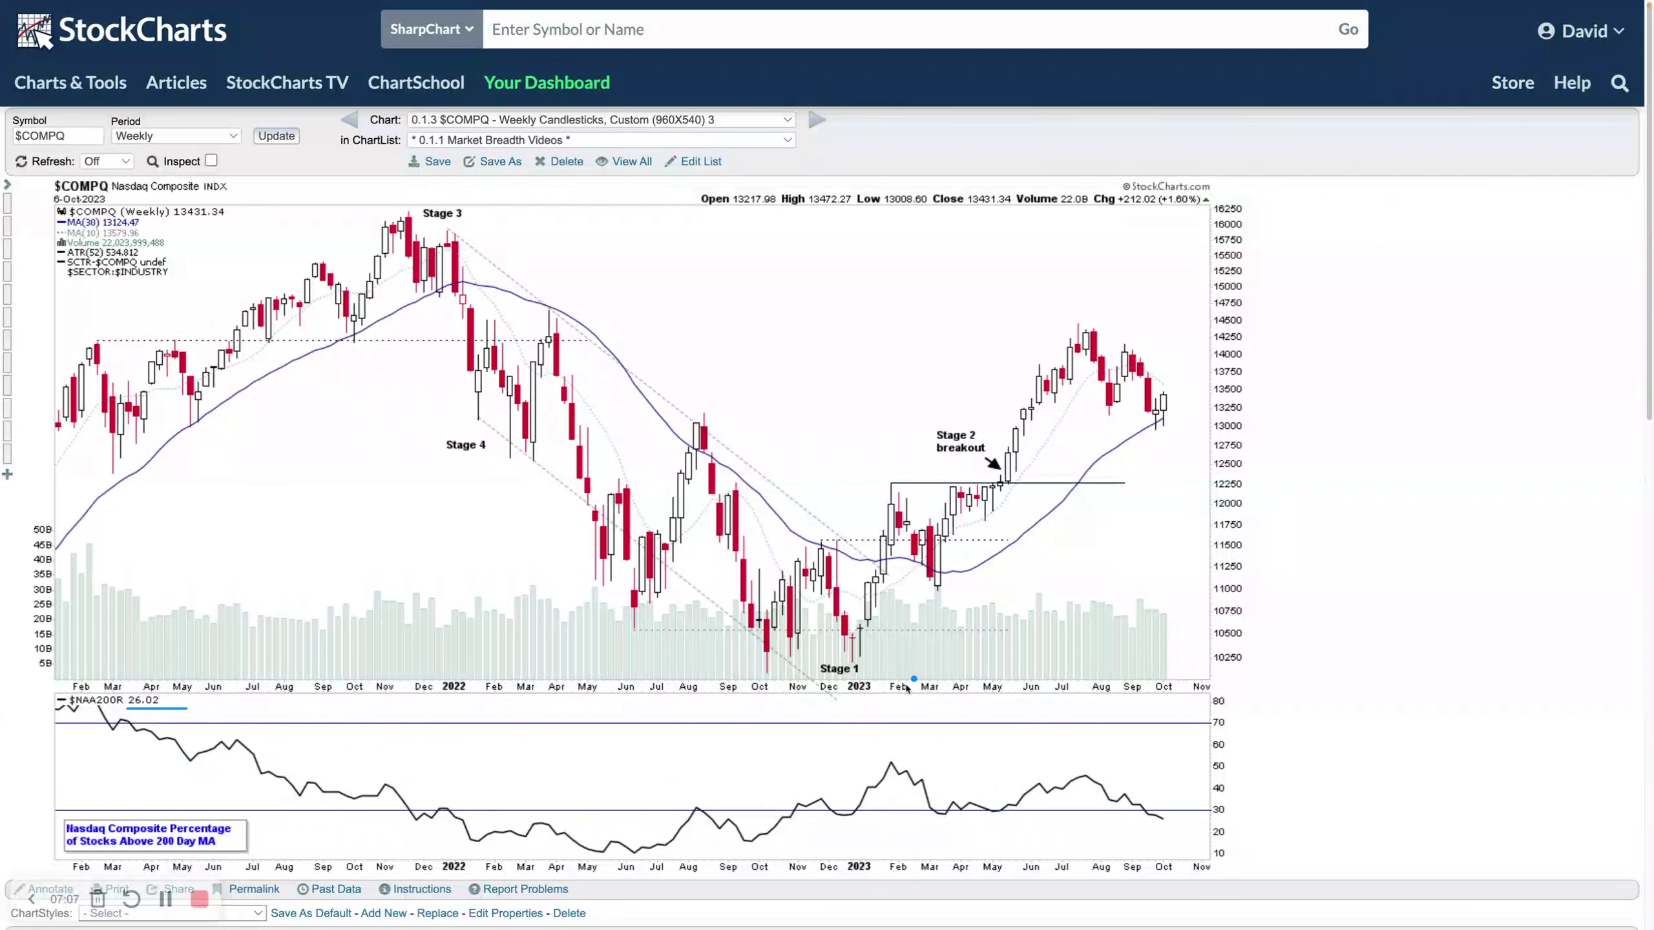
pyautogui.press('Escape')
pyautogui.moveTo(1087, 769); pyautogui.dragTo(1167, 824)
pyautogui.moveTo(1152, 423); pyautogui.dragTo(1165, 395)
pyautogui.moveTo(1153, 816); pyautogui.dragTo(1163, 817)
# Switch to the daily Nasdaq Composite chart and mark the 20-day breadth reading, its October upturn and the latest candle
pyautogui.hotkey('ctrl', 'Tab')
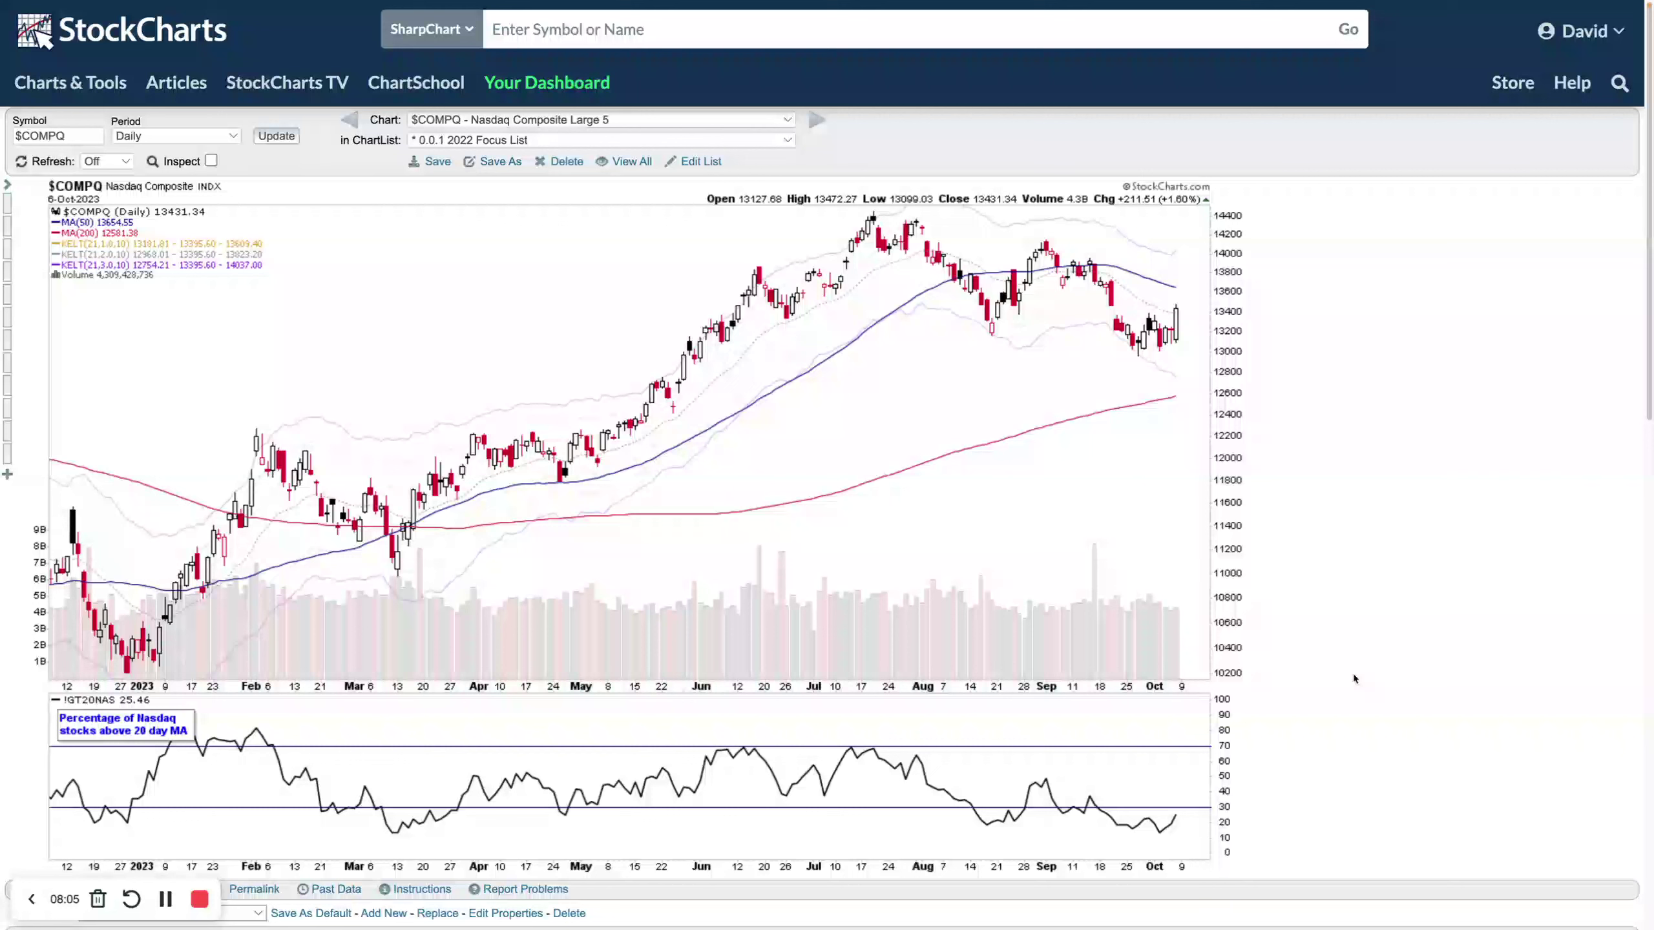
pyautogui.moveTo(112, 706); pyautogui.dragTo(149, 706)
pyautogui.moveTo(1152, 842); pyautogui.dragTo(1180, 818)
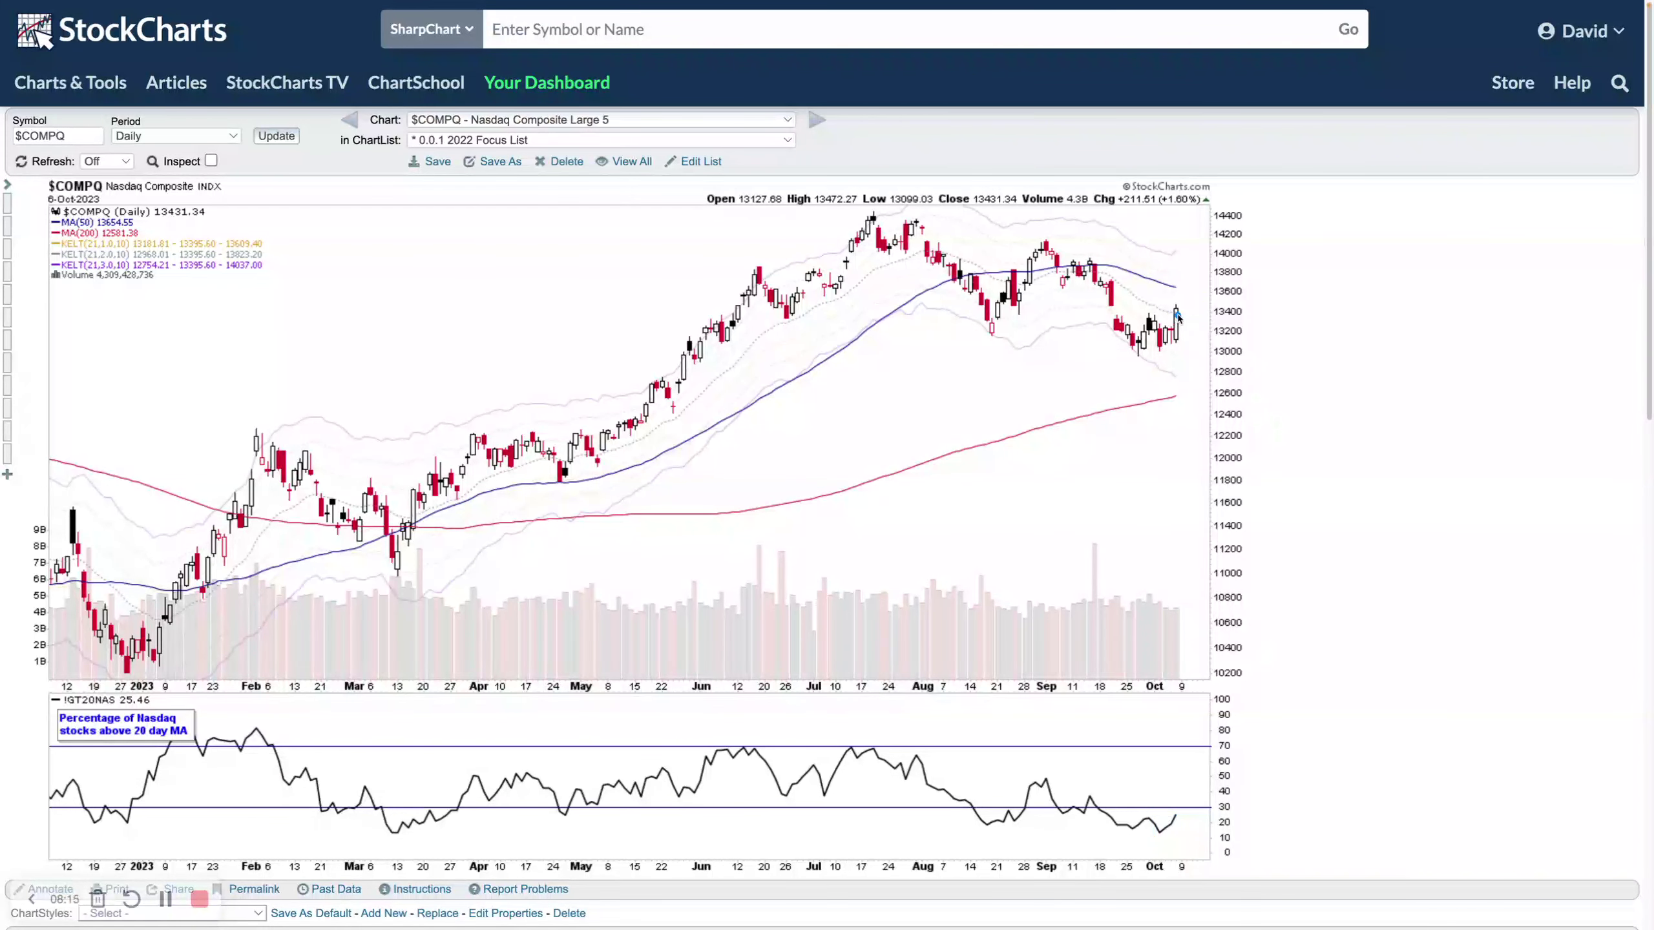
pyautogui.moveTo(1164, 312); pyautogui.dragTo(1189, 312)
pyautogui.moveTo(114, 707); pyautogui.dragTo(152, 707)
pyautogui.moveTo(1170, 776); pyautogui.dragTo(1203, 776)
# Draw a support line at about 13,150 from the August low on the daily Nasdaq Composite chart and mark the latest candles
pyautogui.moveTo(989, 334); pyautogui.dragTo(1232, 334)
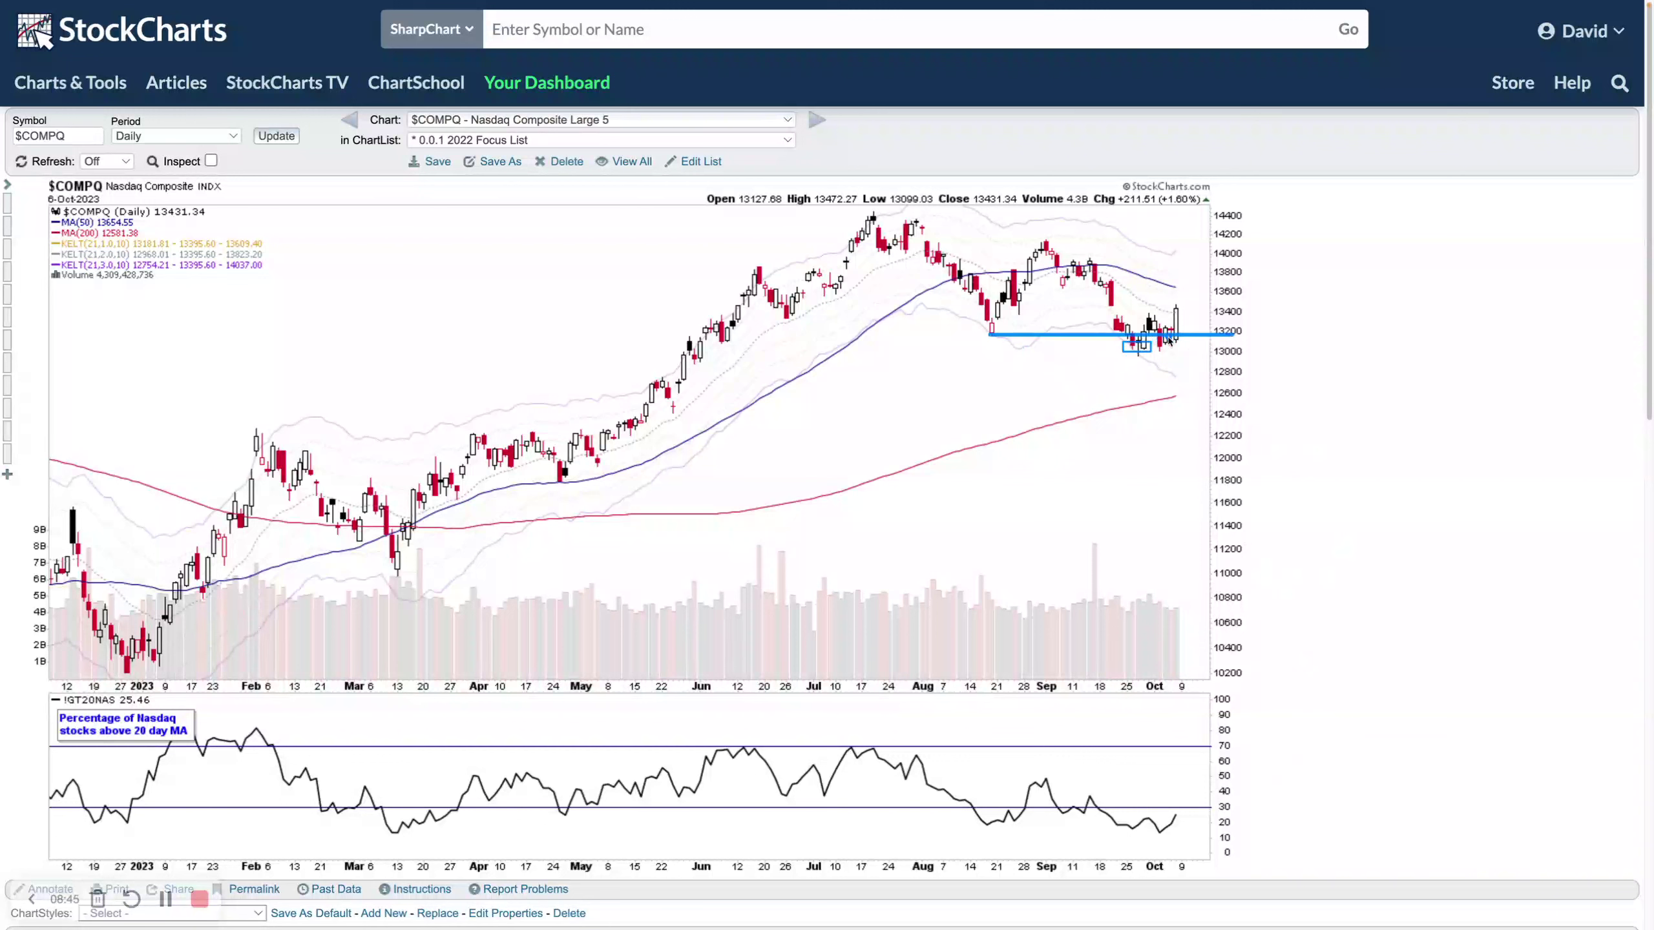
pyautogui.moveTo(1144, 312); pyautogui.dragTo(1189, 312)
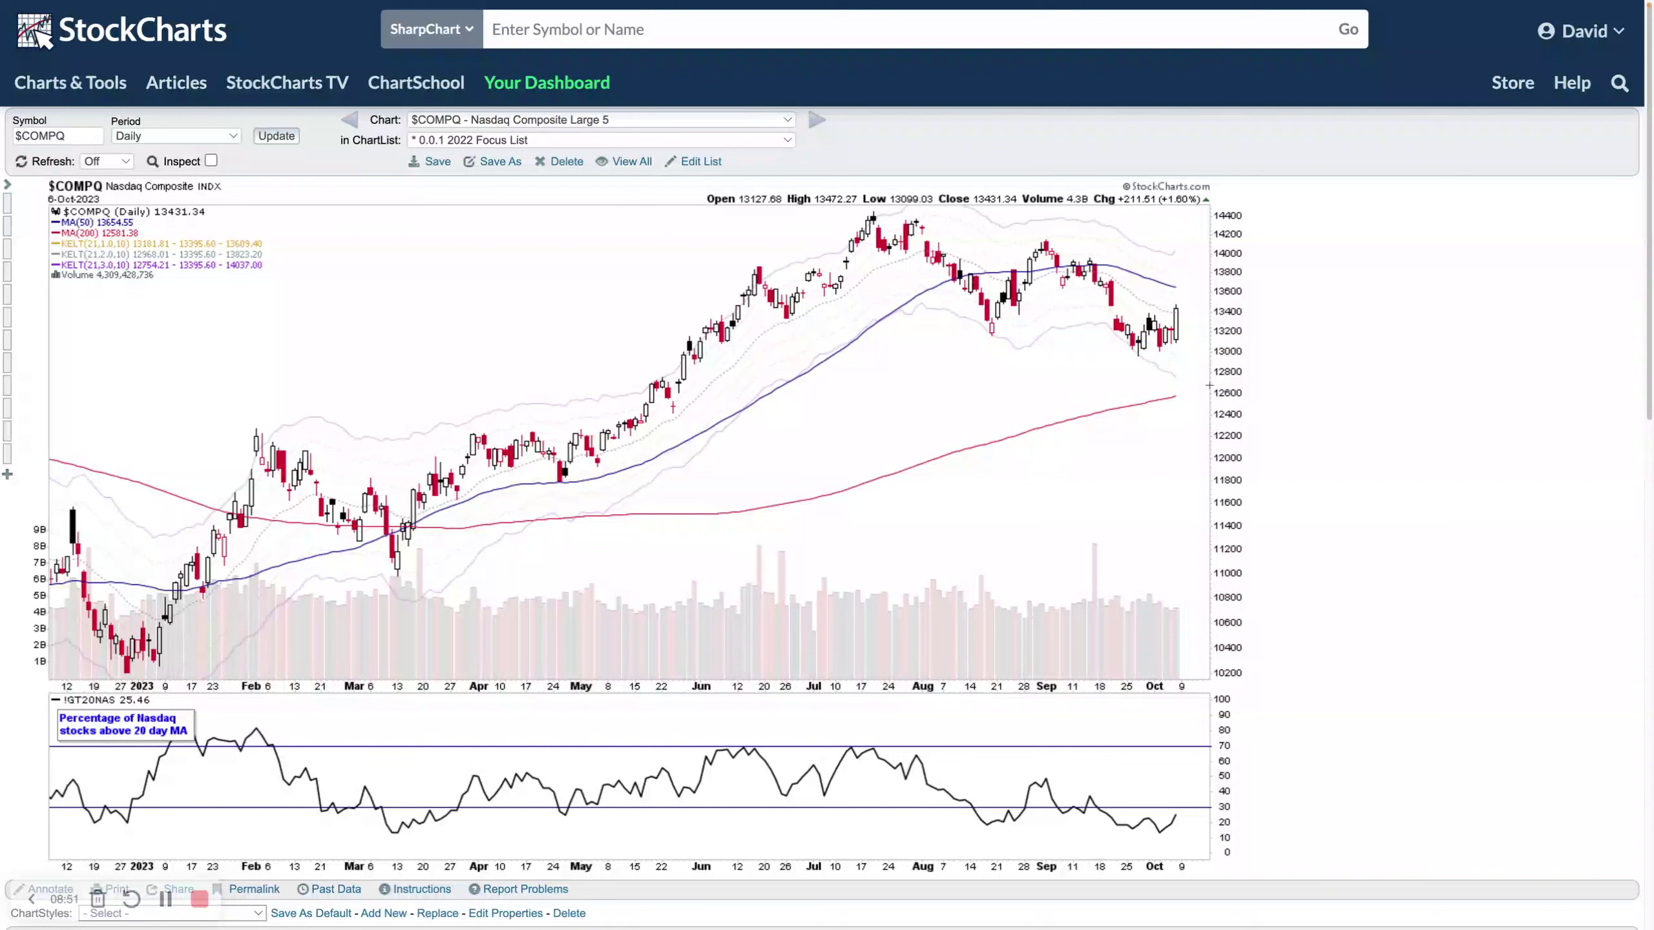
pyautogui.click(1186, 305)
pyautogui.click(1183, 314)
pyautogui.moveTo(1170, 343); pyautogui.dragTo(1195, 347)
pyautogui.click(1210, 436)
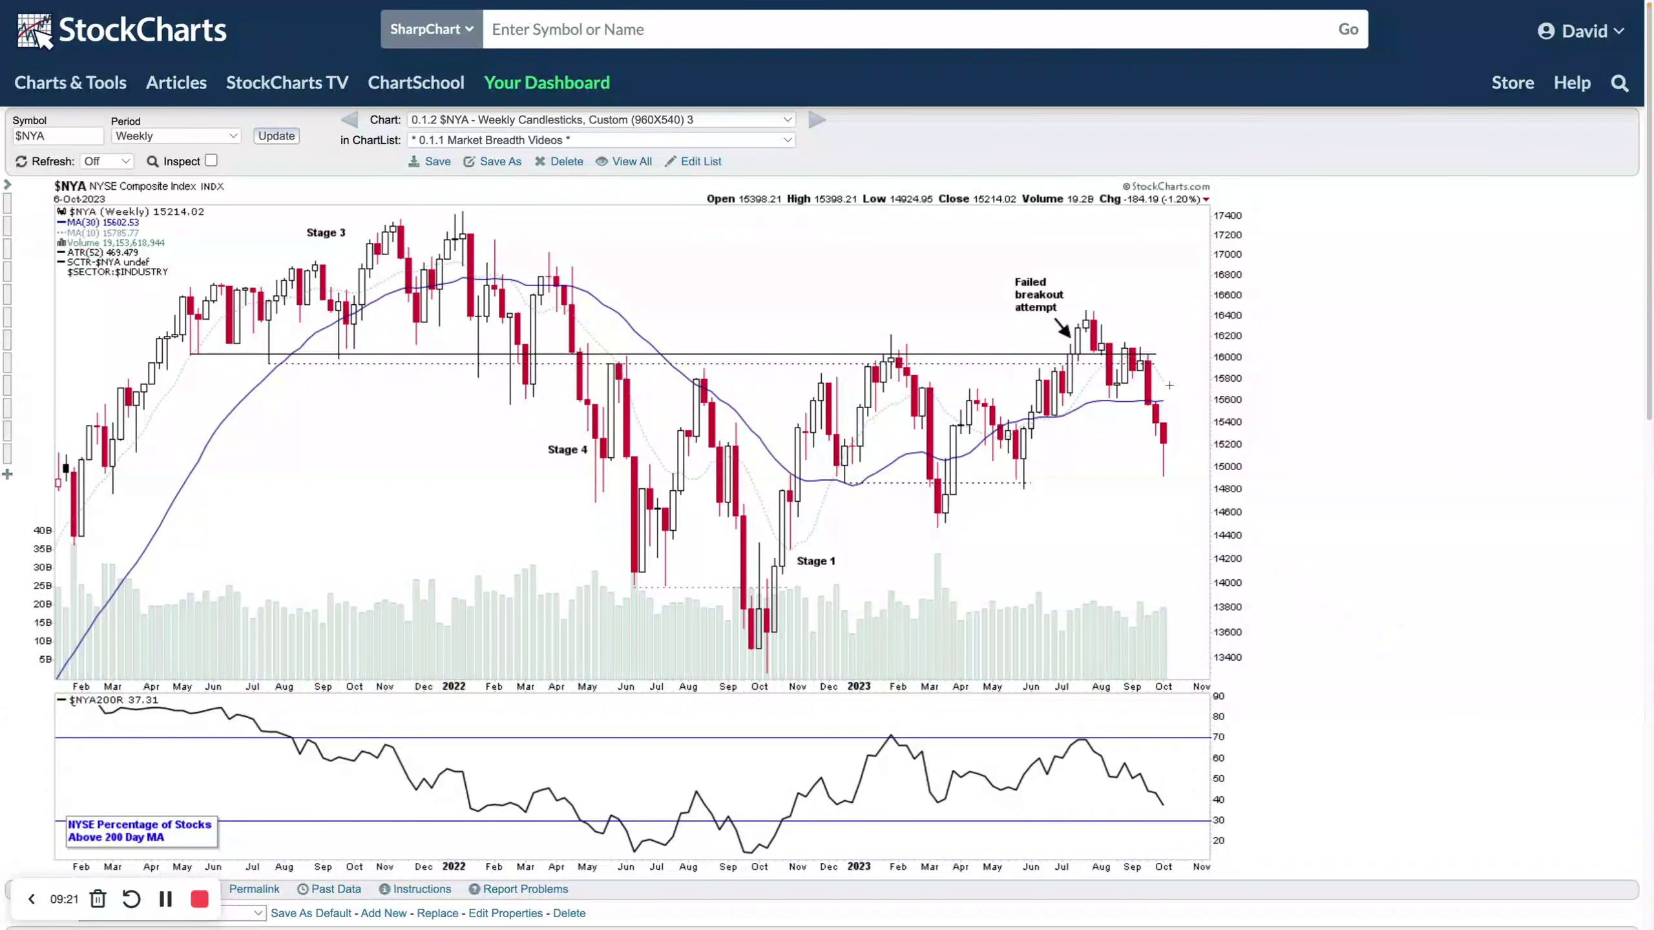
# On the weekly NYSE Composite chart, box the failed breakout, the trading range of about 14,800 to 16,200, and the latest candle
pyautogui.moveTo(1061, 357); pyautogui.dragTo(1115, 315)
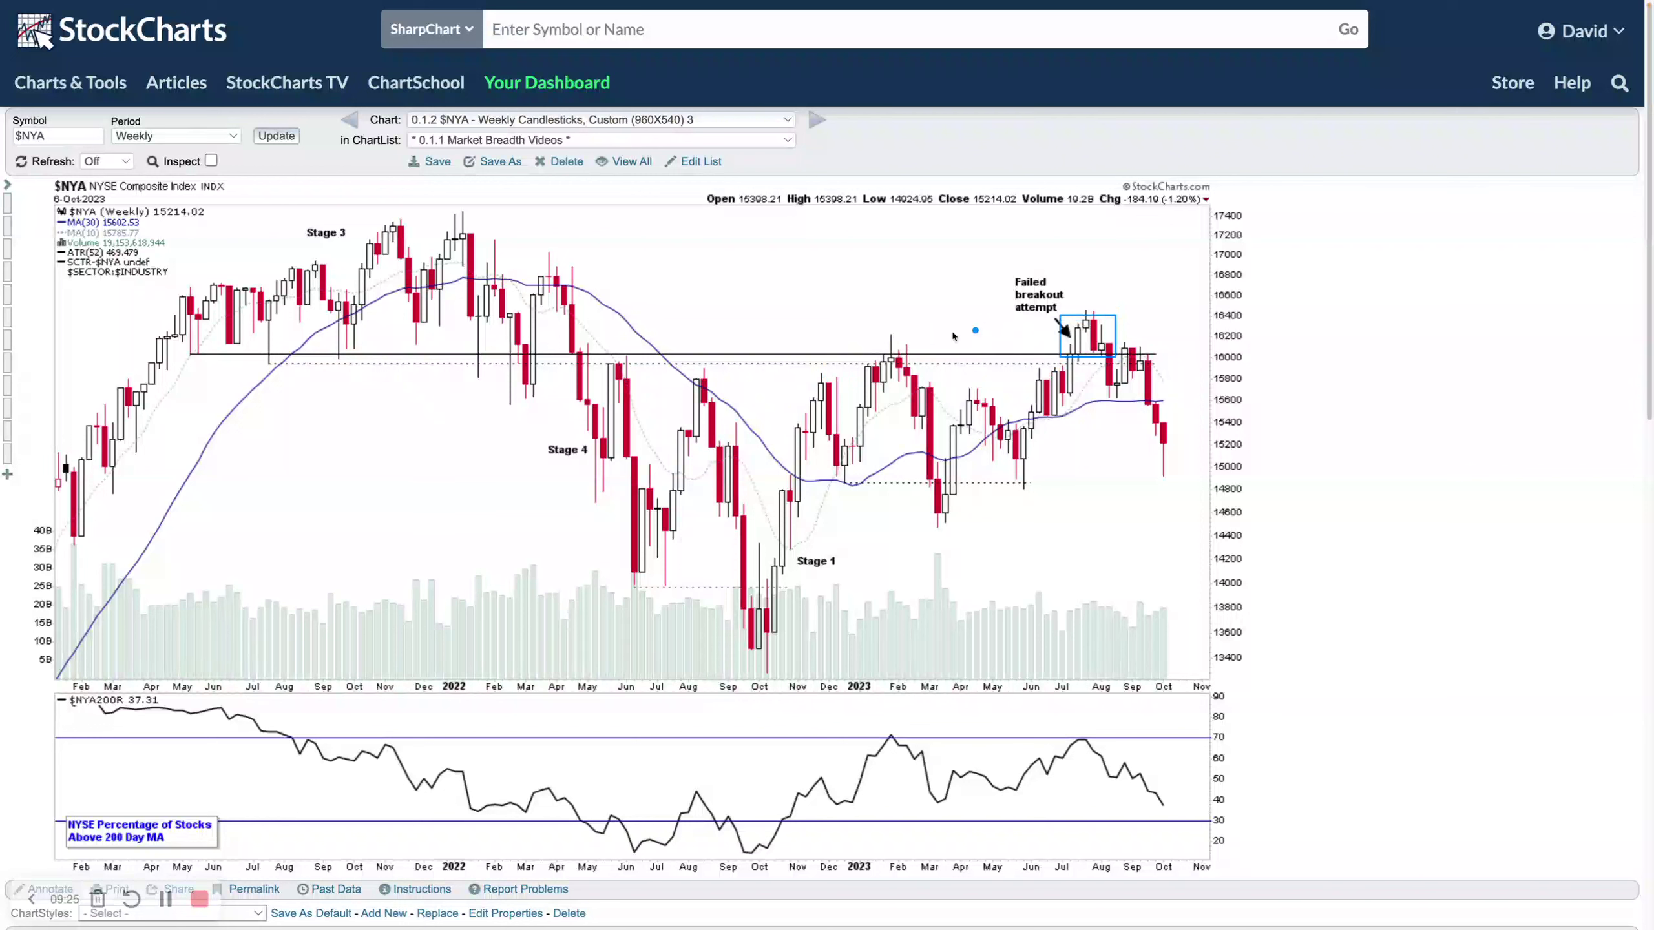
pyautogui.moveTo(881, 356); pyautogui.dragTo(902, 333)
pyautogui.moveTo(836, 486); pyautogui.dragTo(1187, 336)
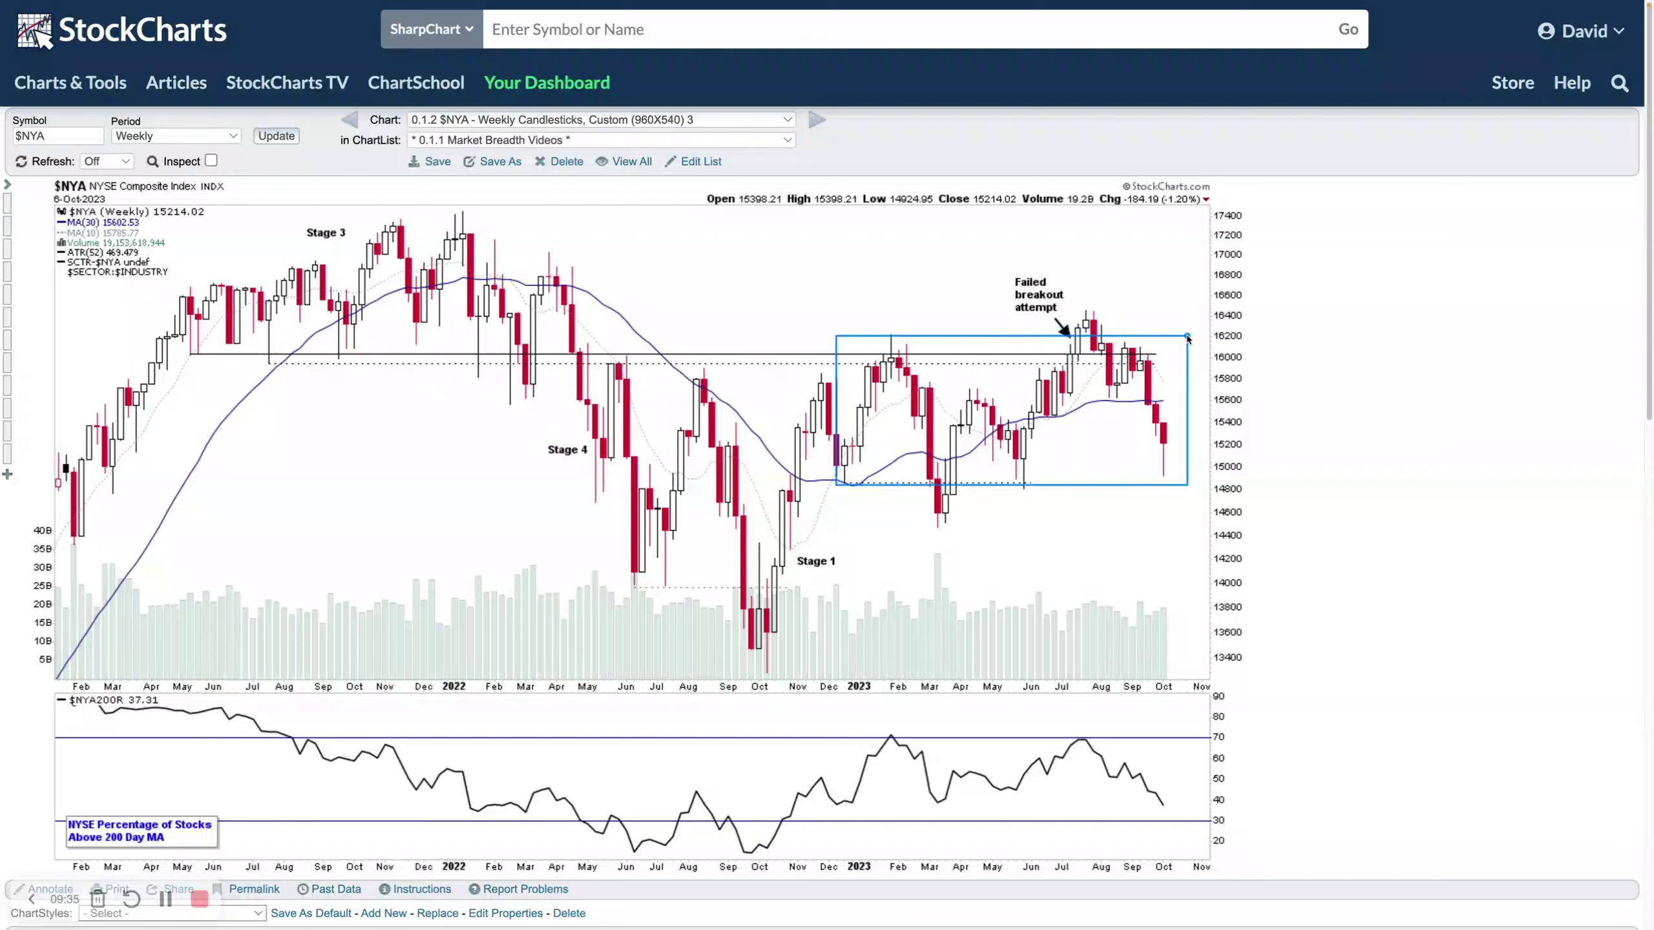
pyautogui.moveTo(1158, 444); pyautogui.dragTo(1170, 481)
# Box the NYSE 200-day breadth decline since summer, underline the breadth reading, mark the 40 level, and clear the markings
pyautogui.moveTo(1100, 750); pyautogui.dragTo(1177, 813)
pyautogui.press('Escape')
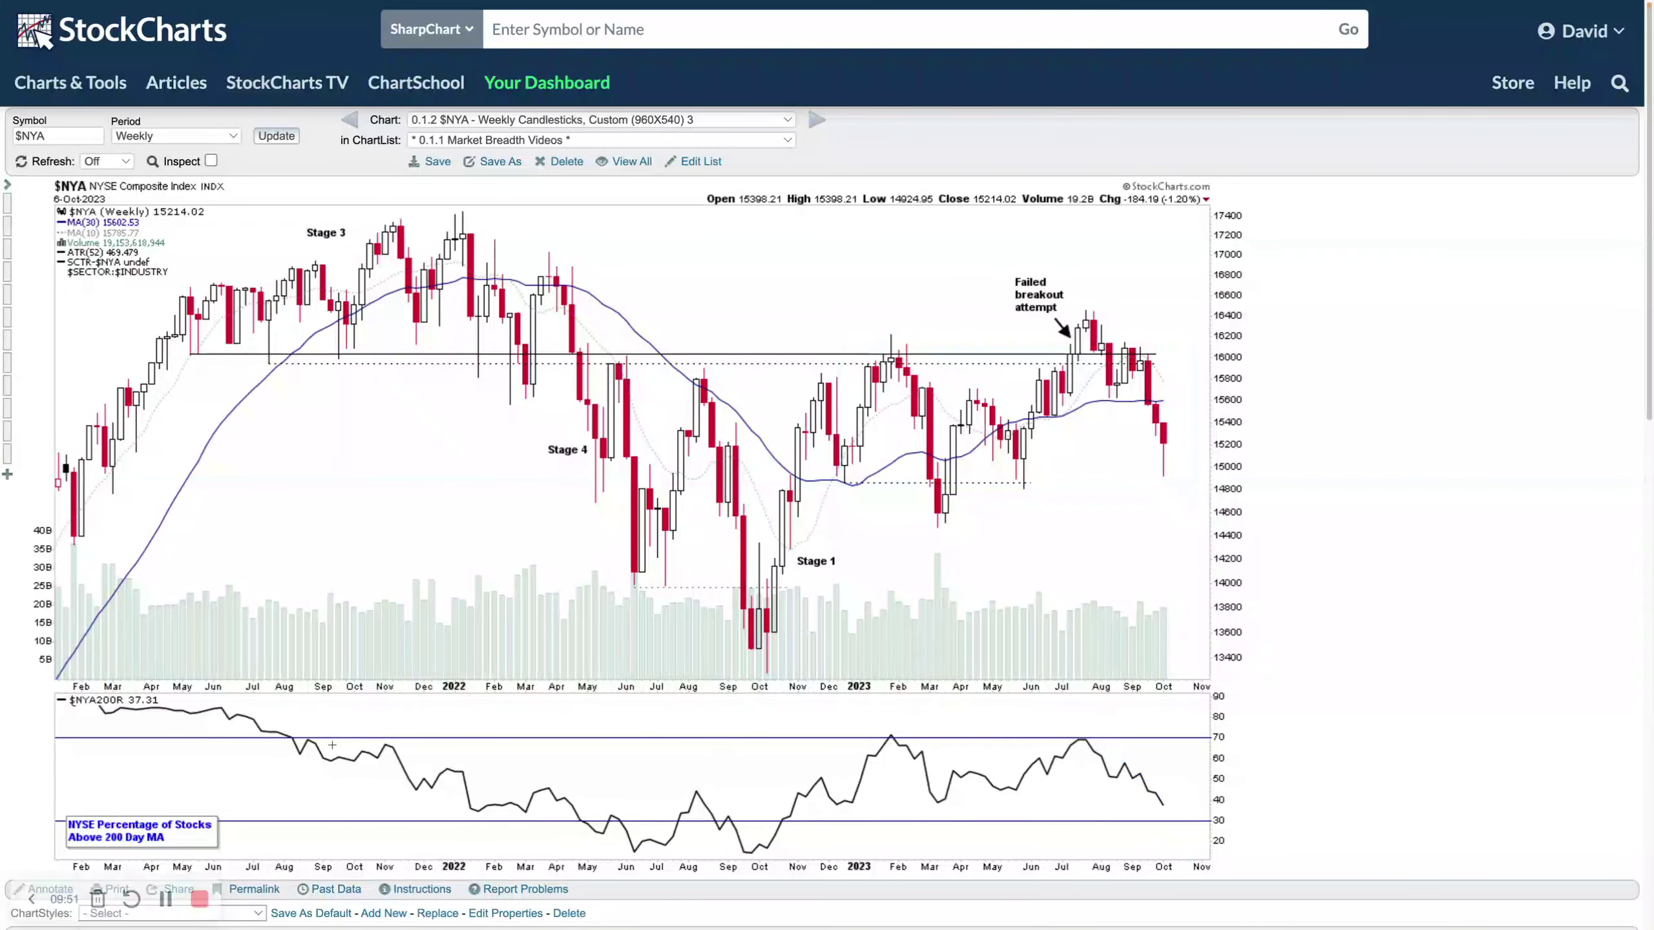
pyautogui.moveTo(144, 715); pyautogui.dragTo(171, 710)
pyautogui.moveTo(1209, 802); pyautogui.dragTo(1099, 800)
pyautogui.press('Escape')
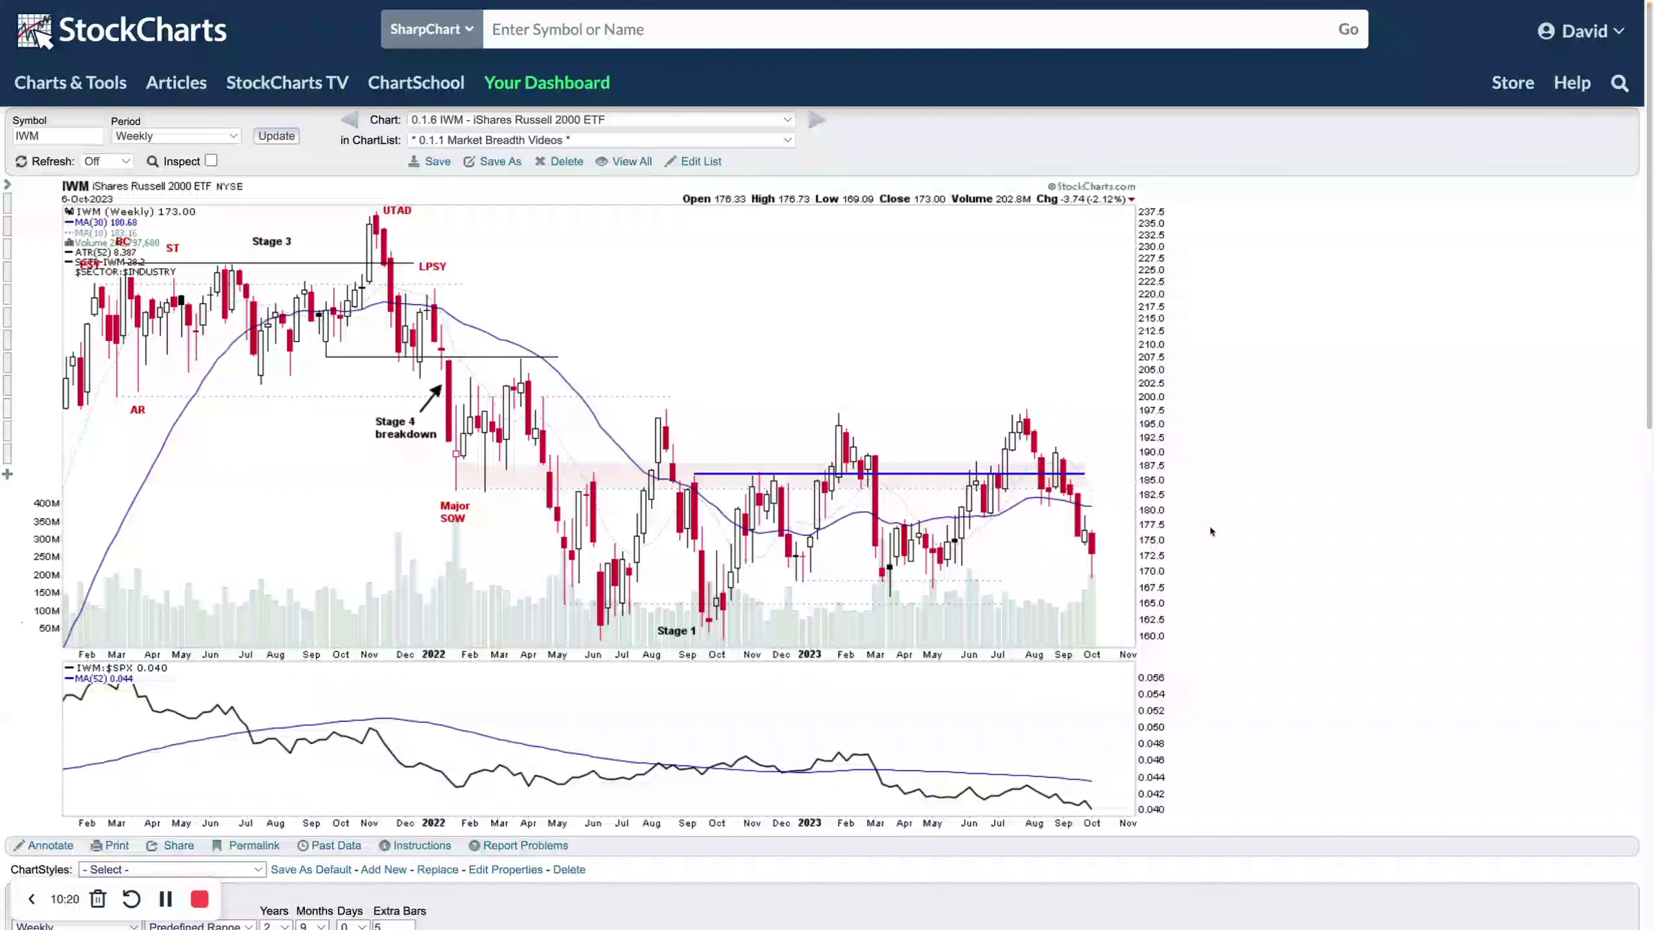
# Box the early-2023 and summer breakout attempts on the weekly IWM chart and mark the moving average and recent highs
pyautogui.moveTo(815, 479); pyautogui.dragTo(894, 415)
pyautogui.moveTo(980, 481); pyautogui.dragTo(1038, 429)
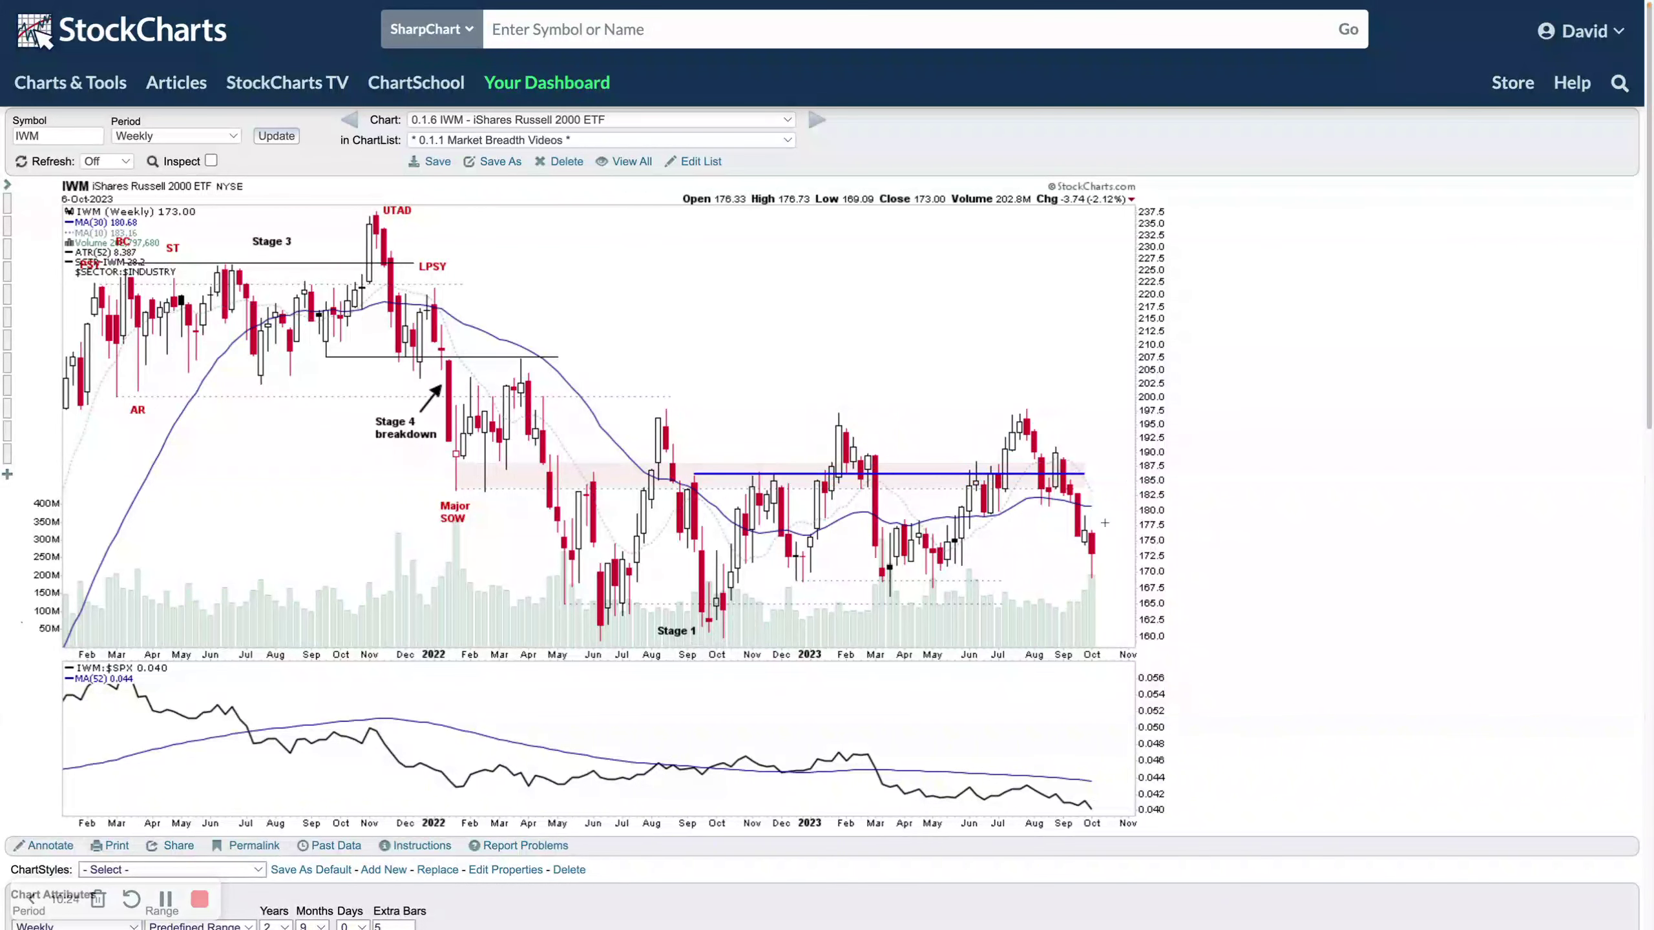
pyautogui.moveTo(963, 516); pyautogui.dragTo(1084, 515)
pyautogui.moveTo(953, 494); pyautogui.dragTo(982, 460)
pyautogui.moveTo(990, 446)
pyautogui.mouseDown()
pyautogui.moveTo(1045, 448)
pyautogui.moveTo(1084, 480)
pyautogui.mouseUp()
# Draw a support line at about 168 on the weekly IWM chart and mark the latest candle and the 30-week average
pyautogui.moveTo(794, 579)
pyautogui.mouseDown()
pyautogui.moveTo(1106, 579)
pyautogui.moveTo(1085, 550)
pyautogui.mouseUp()
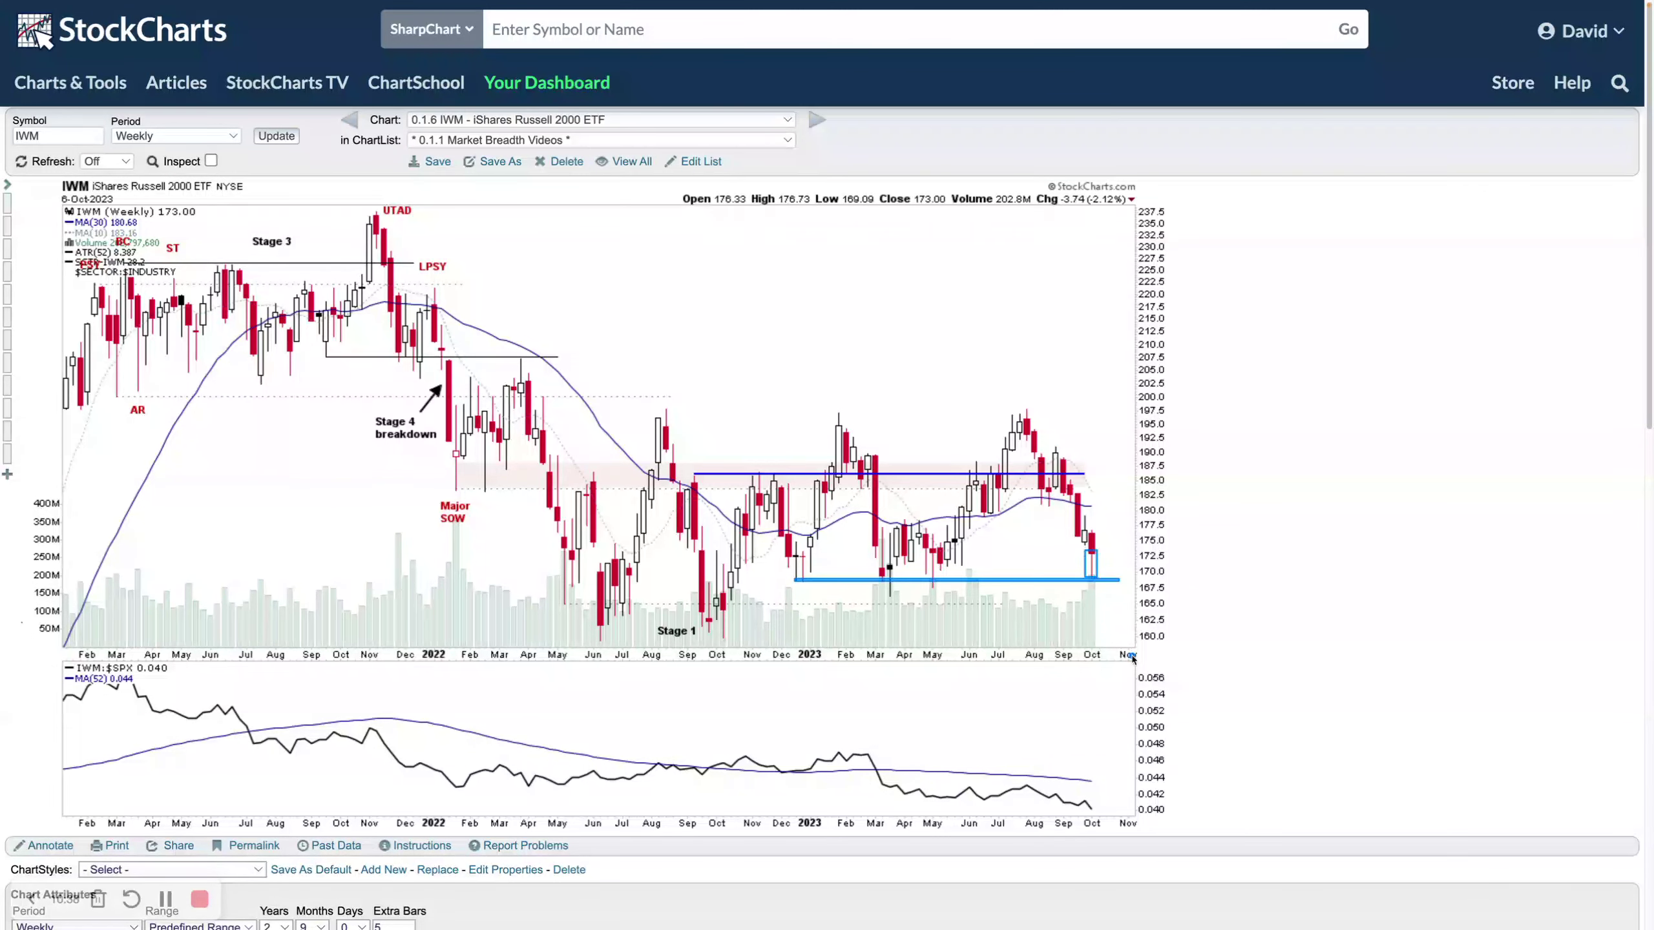
pyautogui.moveTo(1089, 203); pyautogui.dragTo(1132, 214)
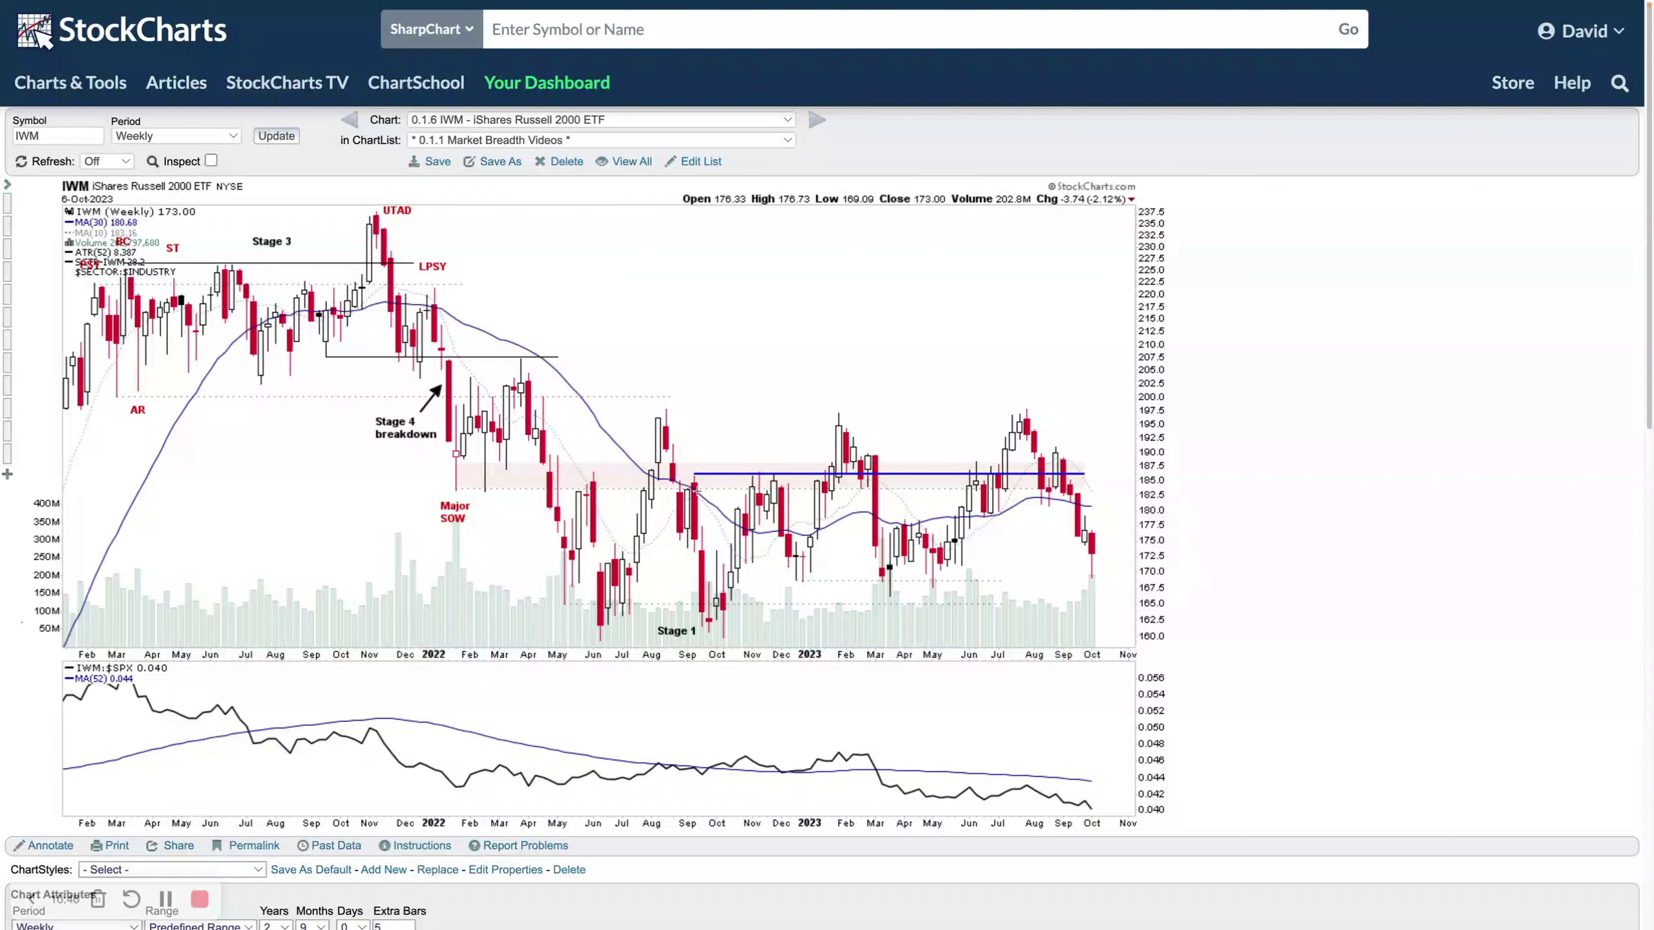
pyautogui.moveTo(781, 582); pyautogui.dragTo(1146, 582)
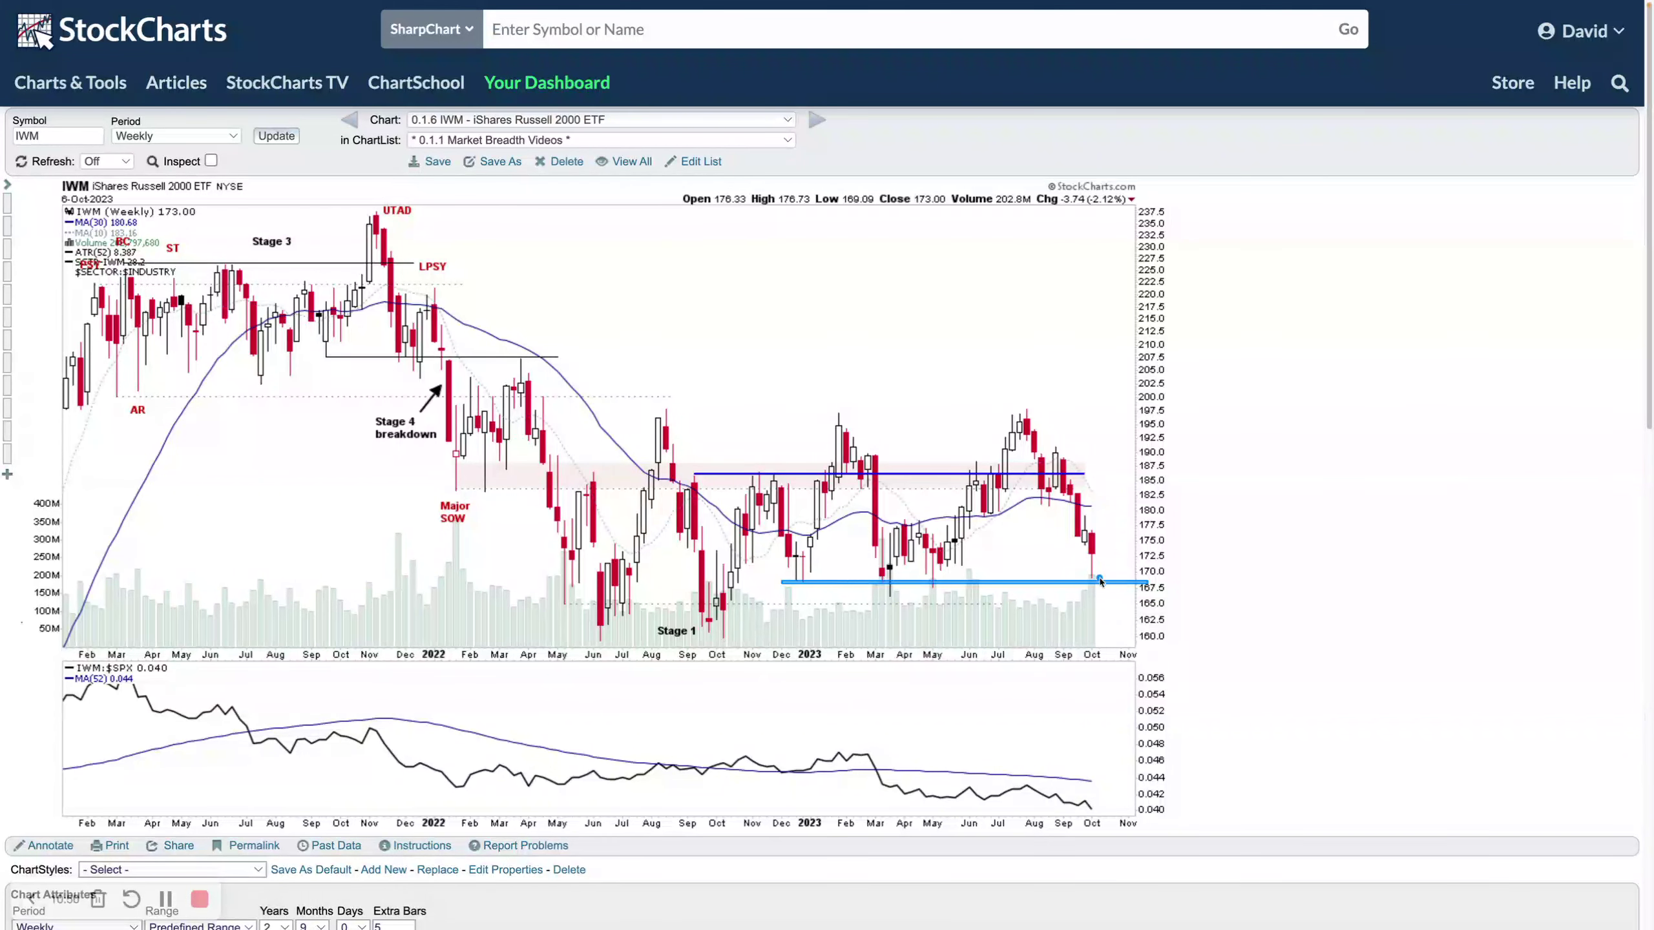
pyautogui.moveTo(1071, 507); pyautogui.dragTo(1123, 506)
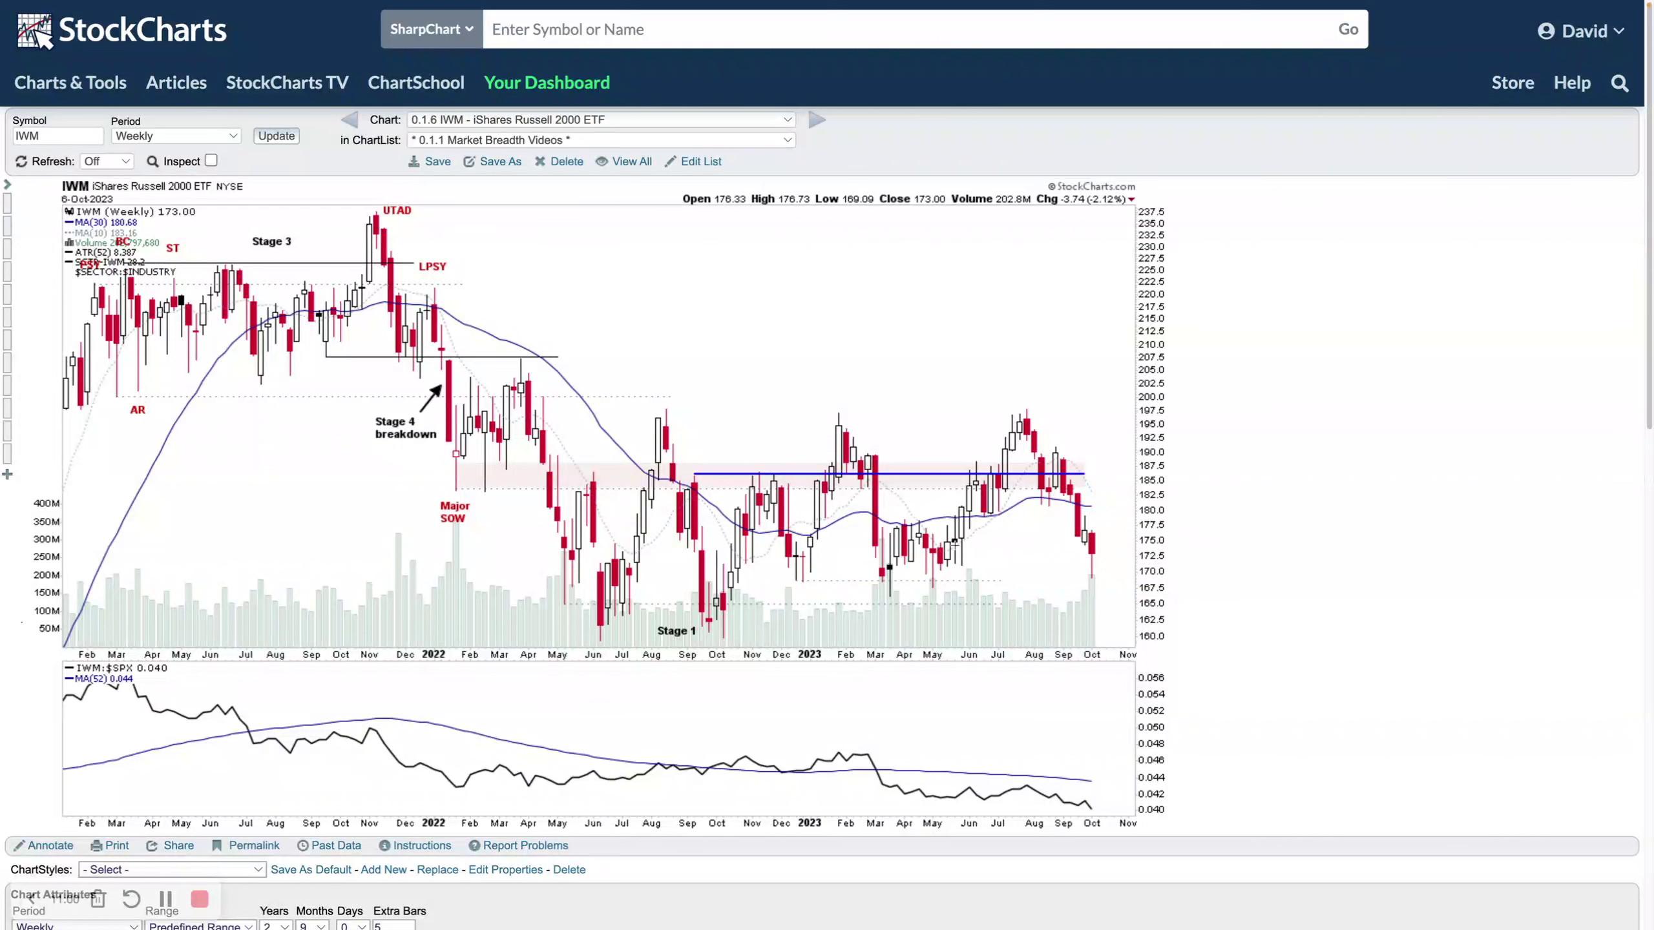
# Switch to the daily IWM chart, mark the latest candle, and sketch a breadth rise to above 70 with a price bounce
pyautogui.hotkey('ctrl', 'Tab')
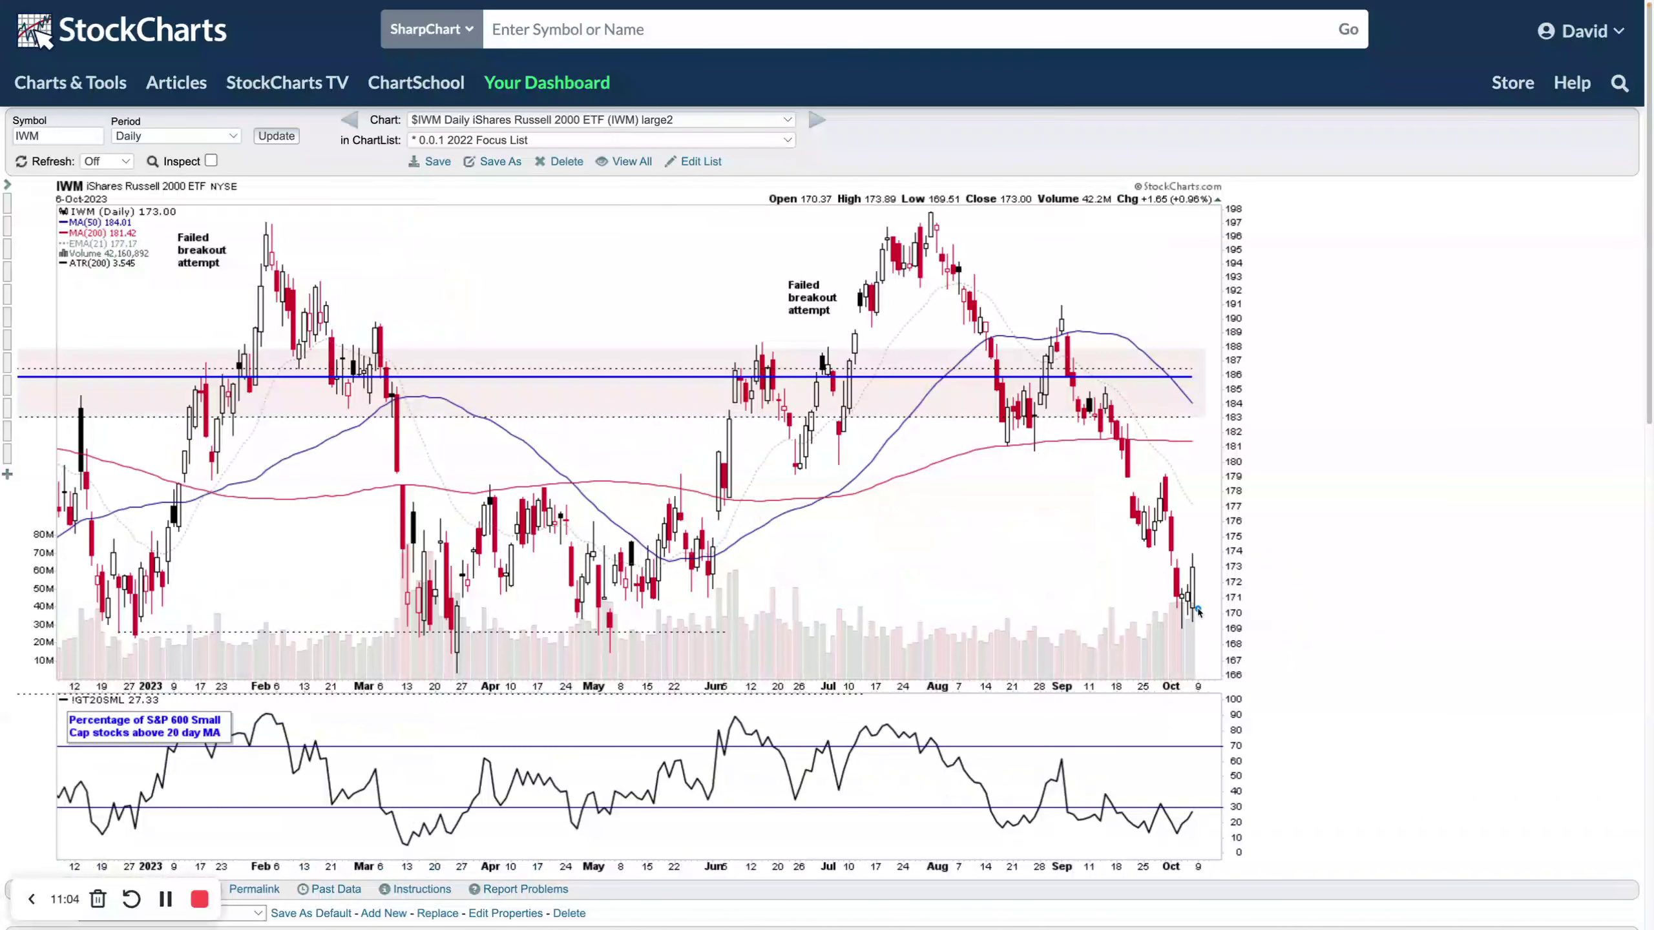
pyautogui.moveTo(1189, 554); pyautogui.dragTo(1197, 621)
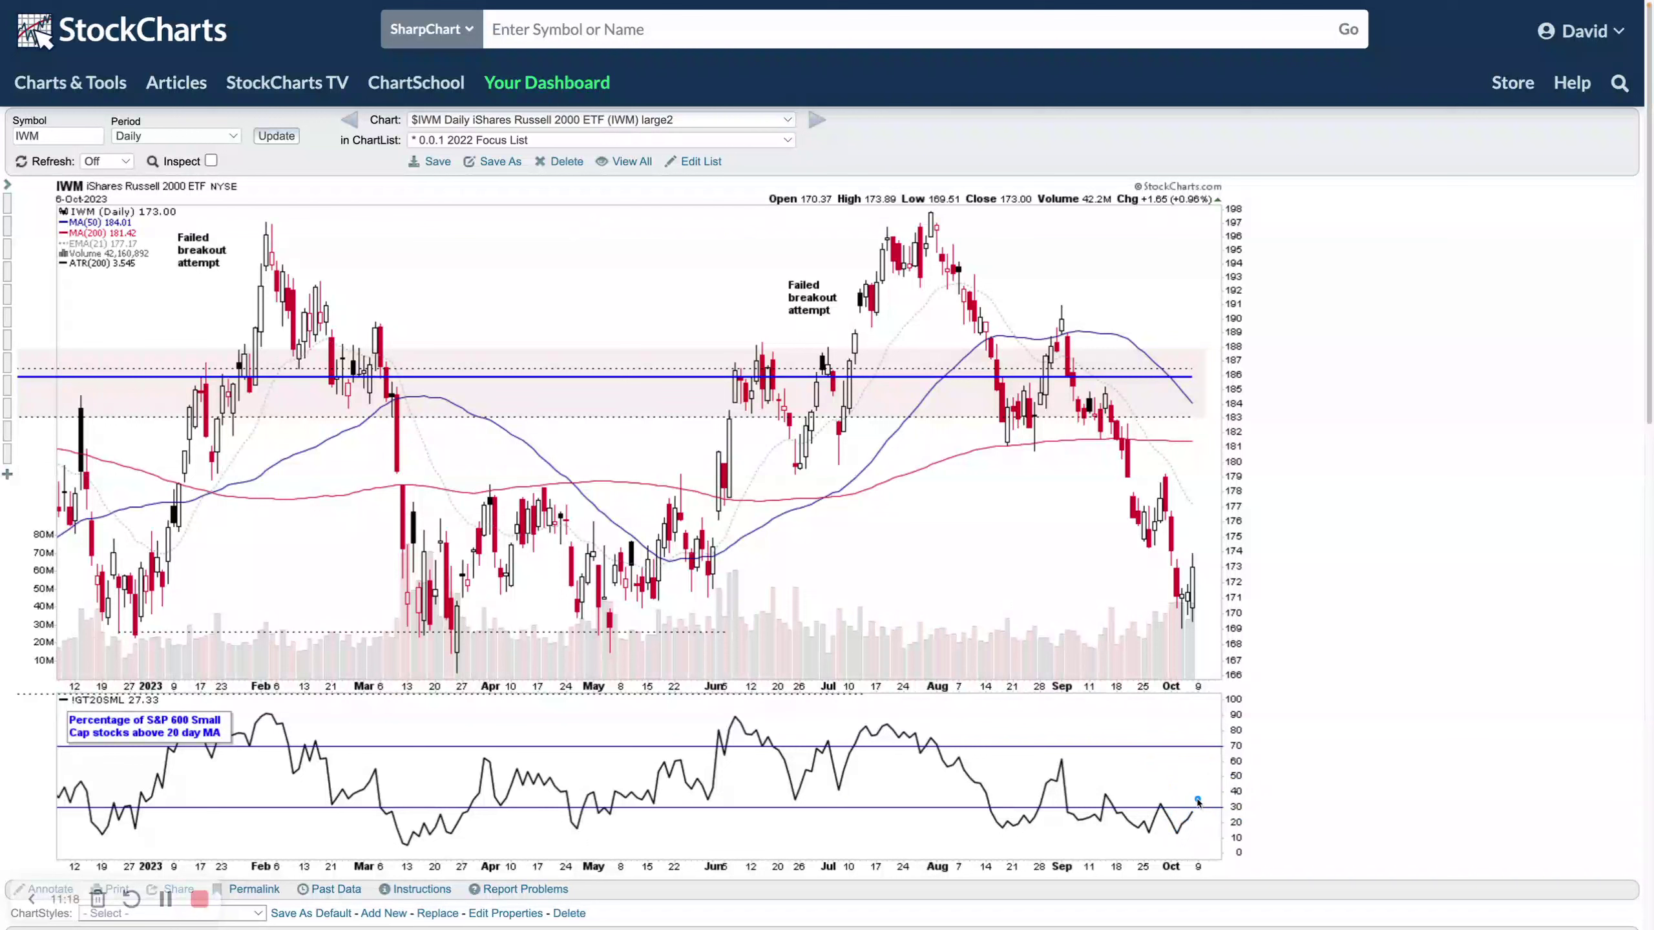
pyautogui.moveTo(1190, 814); pyautogui.dragTo(1222, 733)
pyautogui.moveTo(1193, 573)
pyautogui.mouseDown()
pyautogui.moveTo(1203, 510)
pyautogui.moveTo(1203, 531)
pyautogui.mouseUp()
pyautogui.moveTo(1206, 535); pyautogui.dragTo(1206, 524)
# Sketch alternative small-cap breadth paths, clear them, and box the IWM decline from about 179 to 170
pyautogui.moveTo(1190, 816)
pyautogui.mouseDown()
pyautogui.moveTo(1219, 787)
pyautogui.moveTo(1233, 809)
pyautogui.mouseUp()
pyautogui.click(1191, 590)
pyautogui.moveTo(1186, 807); pyautogui.dragTo(1248, 662)
pyautogui.press('Escape')
pyautogui.moveTo(1161, 474)
pyautogui.mouseDown()
pyautogui.moveTo(1186, 609)
pyautogui.moveTo(1226, 611)
pyautogui.mouseUp()
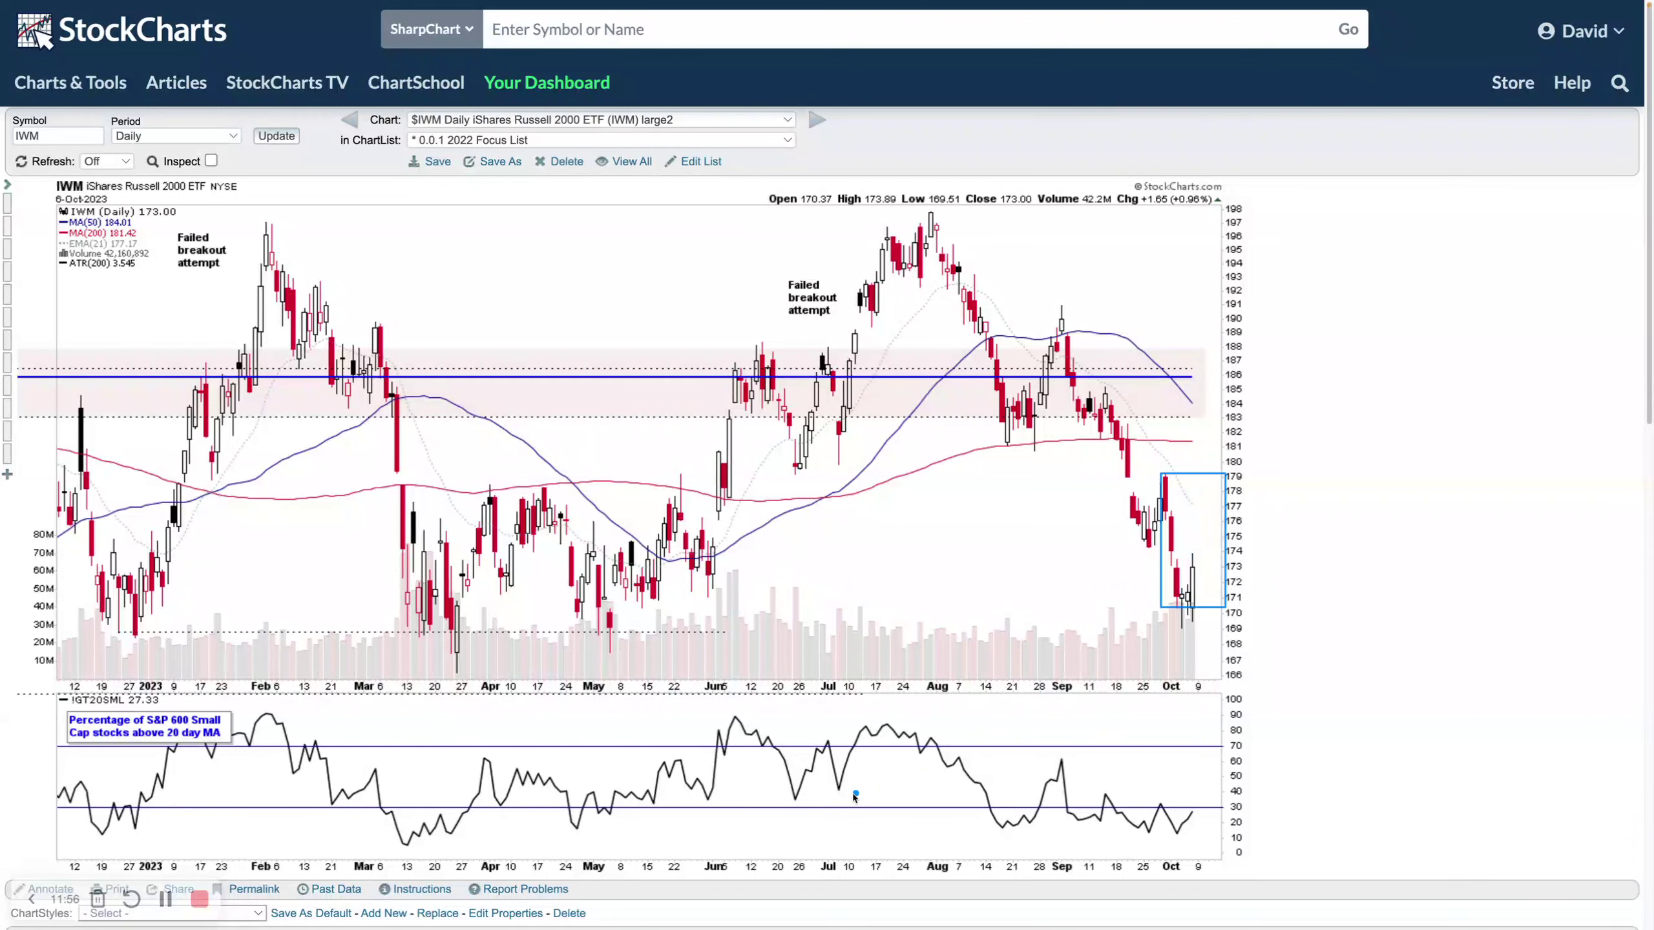
pyautogui.click(1110, 709)
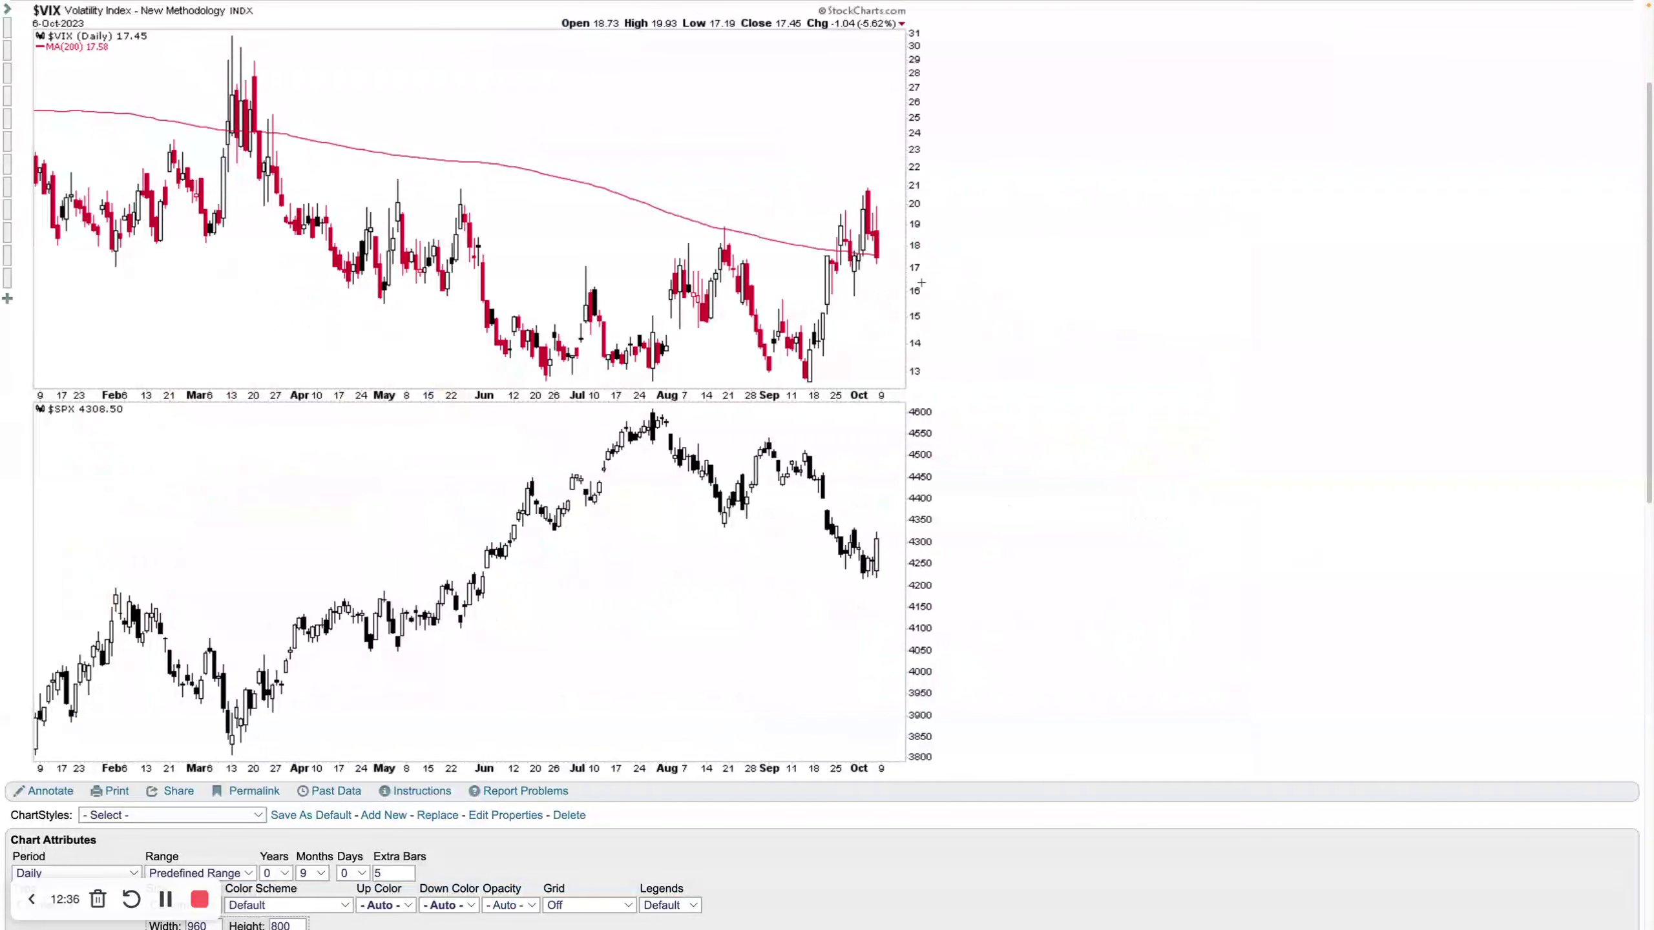
# Mark the latest VIX candle, box the March spike, sketch a rise to about 21, and box the latest S&P 500 candles
pyautogui.moveTo(871, 258); pyautogui.dragTo(889, 258)
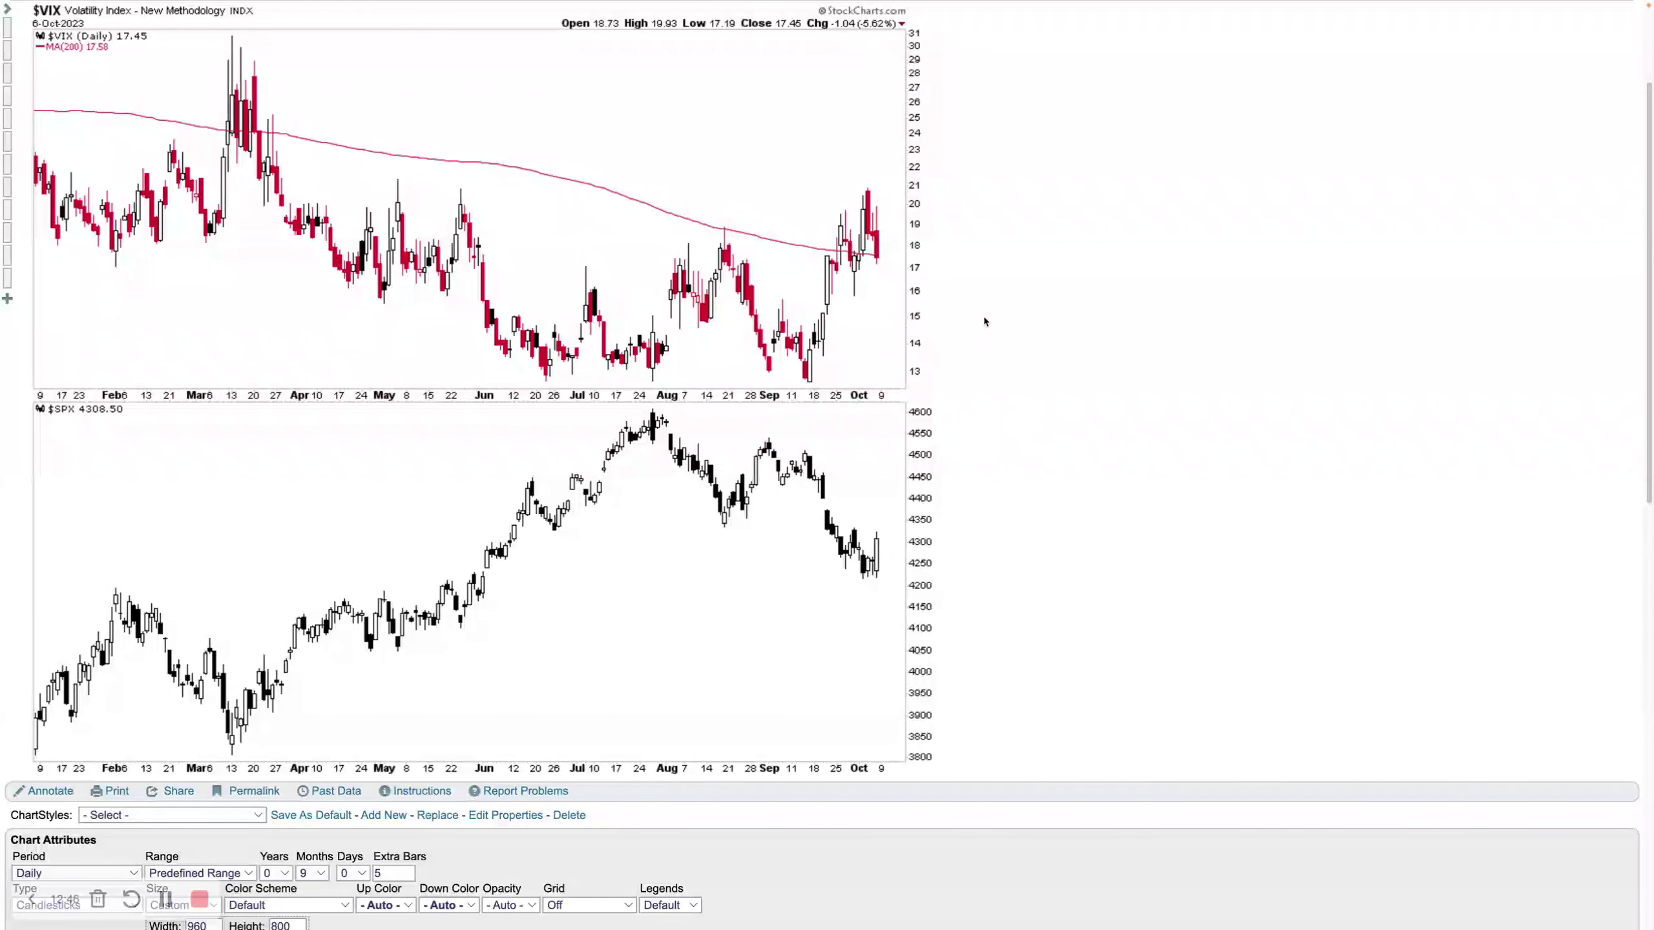
pyautogui.moveTo(219, 40); pyautogui.dragTo(260, 149)
pyautogui.moveTo(880, 260); pyautogui.dragTo(901, 175)
pyautogui.moveTo(871, 531); pyautogui.dragTo(882, 577)
# Mark the VIX around its 200-day average and sketch a zigzag path rising to about 21
pyautogui.moveTo(879, 259); pyautogui.dragTo(896, 306)
pyautogui.moveTo(864, 252)
pyautogui.mouseDown()
pyautogui.moveTo(931, 260)
pyautogui.moveTo(893, 335)
pyautogui.moveTo(906, 274)
pyautogui.mouseUp()
pyautogui.moveTo(883, 246)
pyautogui.mouseDown()
pyautogui.moveTo(888, 222)
pyautogui.moveTo(897, 238)
pyautogui.moveTo(911, 225)
pyautogui.moveTo(920, 261)
pyautogui.moveTo(952, 177)
pyautogui.mouseUp()
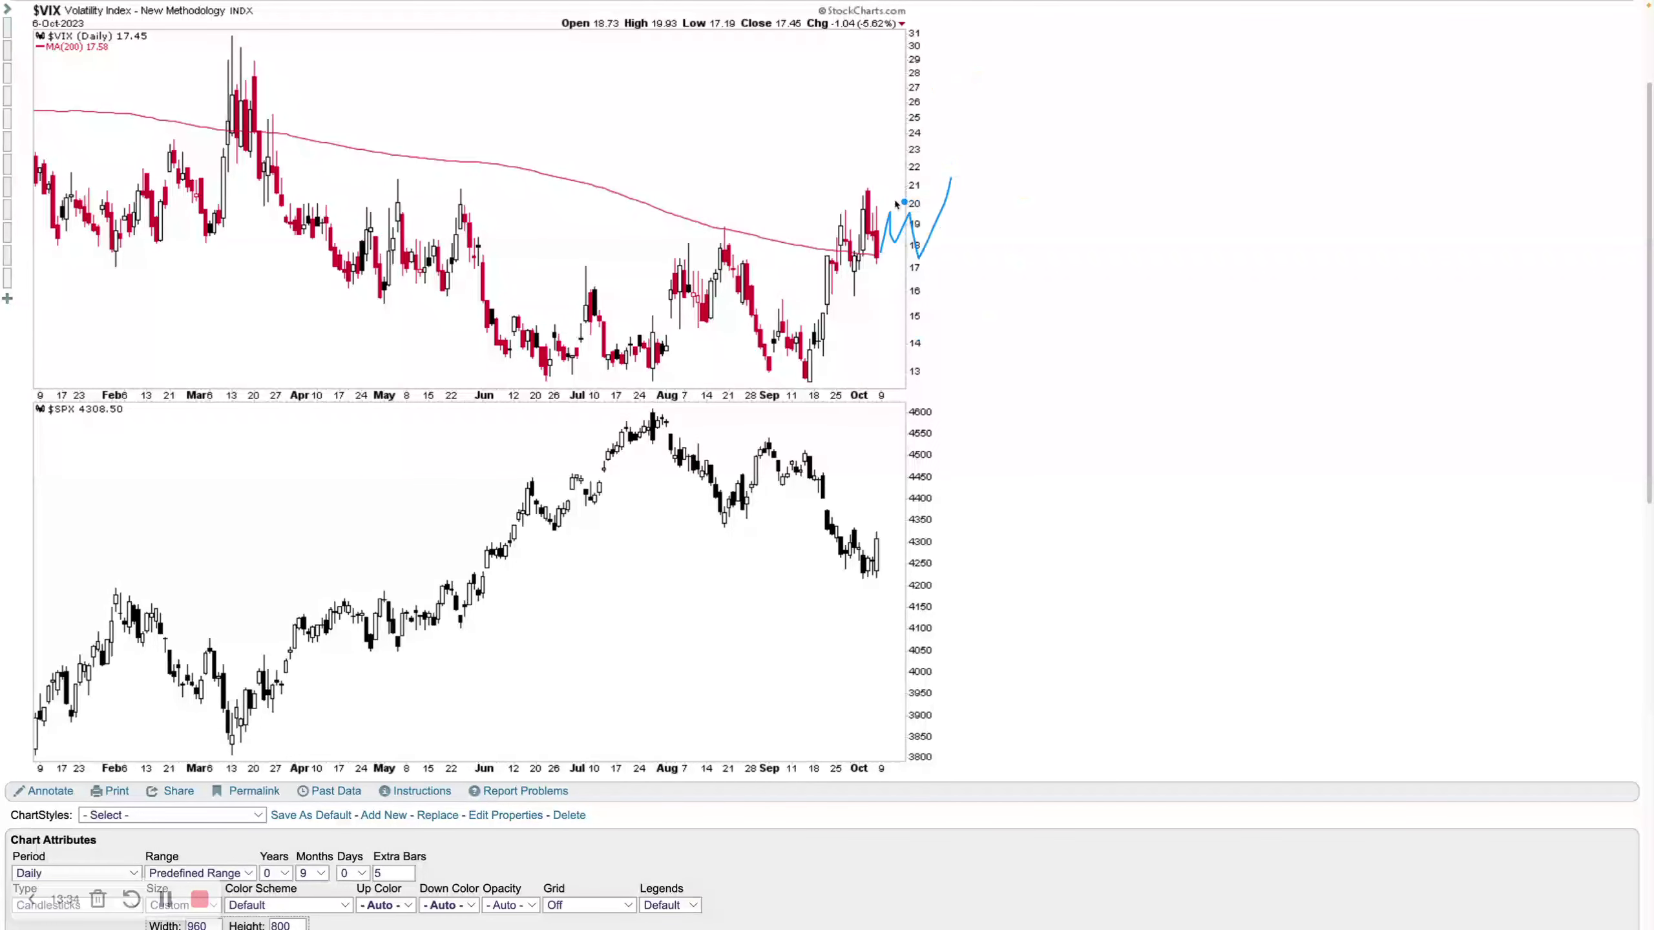